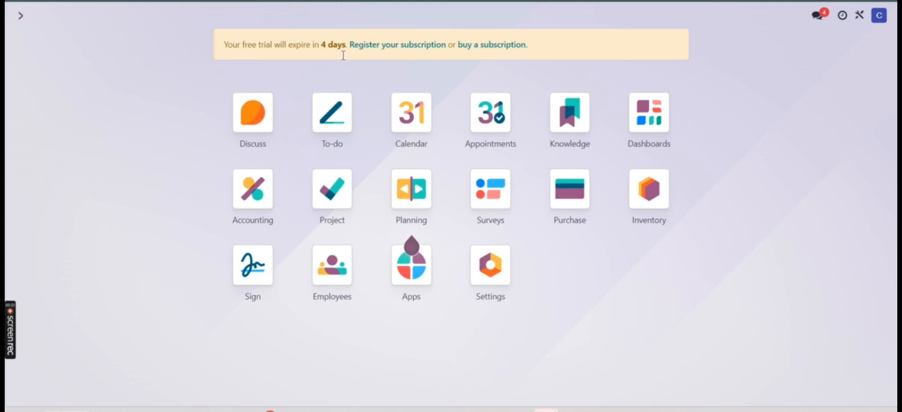
Open the list of asset models in the Accounting application.
{"action": "left_click", "coordinate": [248, 197]}
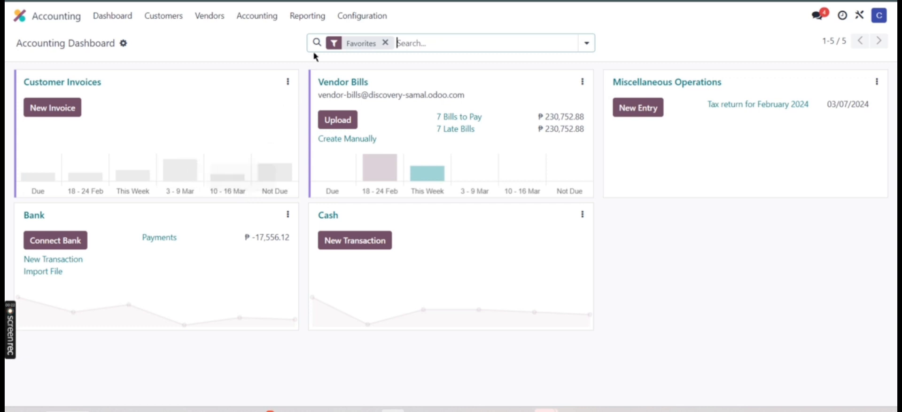
{"action": "left_click", "coordinate": [357, 18]}
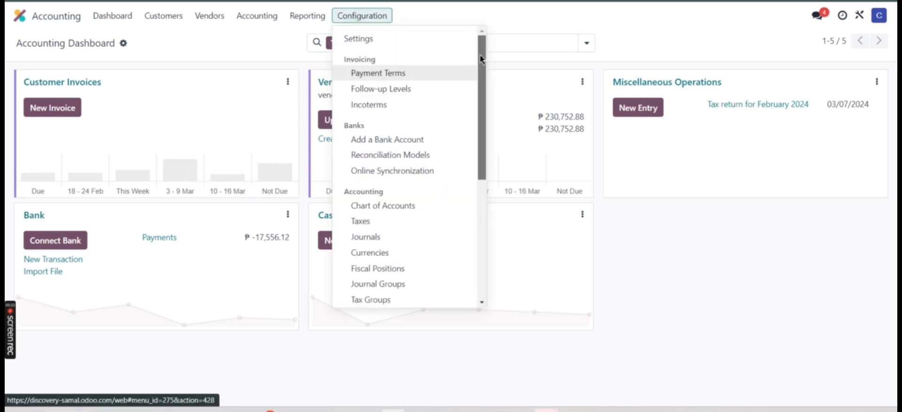
{"action": "left_click_drag", "start_coordinate": [480, 55], "coordinate": [482, 165]}
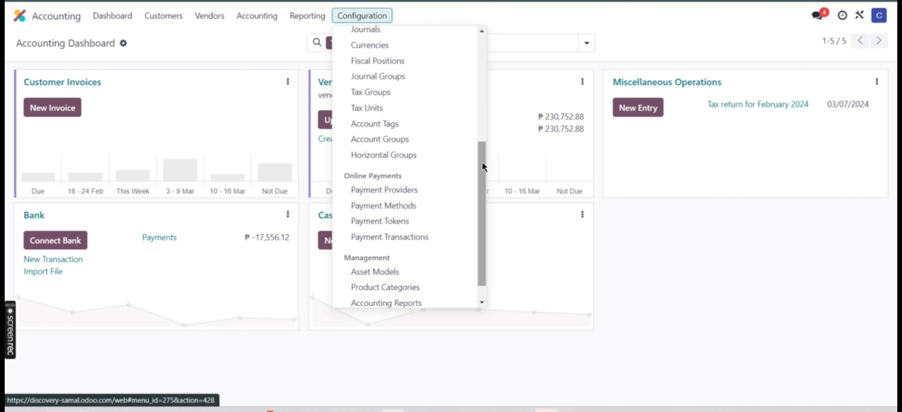
{"action": "left_click", "coordinate": [379, 275]}
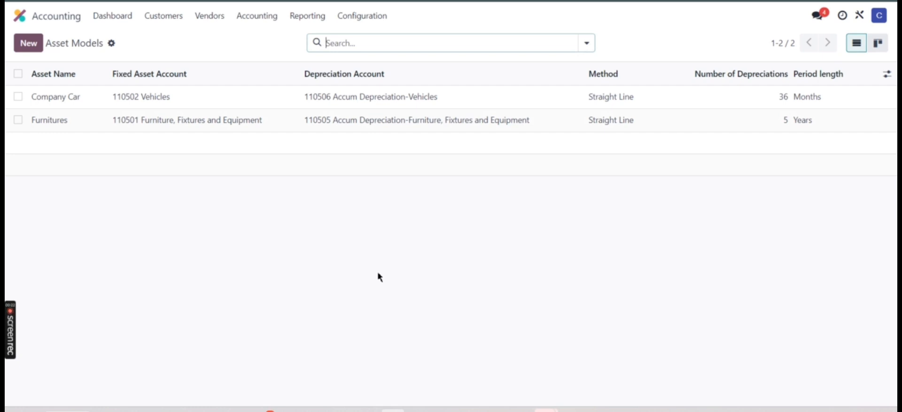
Examine the Company Car asset model and its available options for depreciation method, duration unit and computation.
{"action": "left_click", "coordinate": [203, 99]}
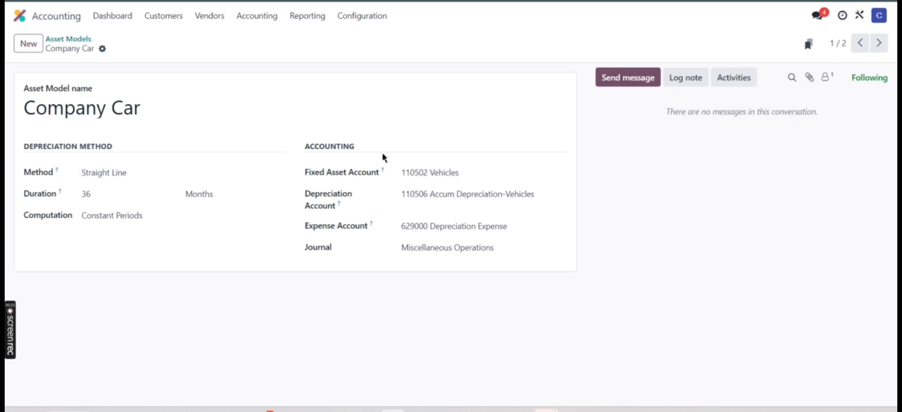
{"action": "left_click", "coordinate": [165, 180]}
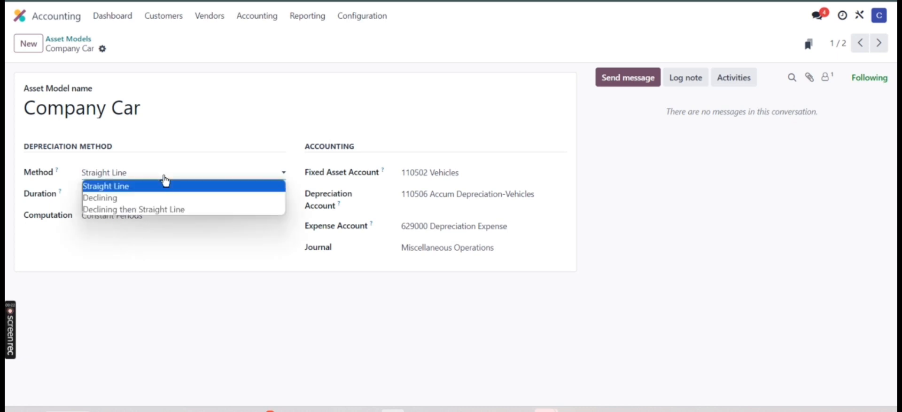
{"action": "left_click", "coordinate": [131, 190]}
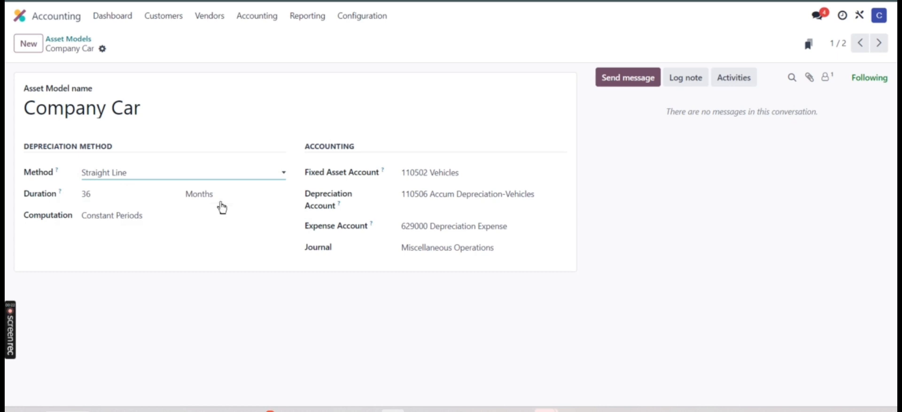
{"action": "left_click", "coordinate": [232, 198]}
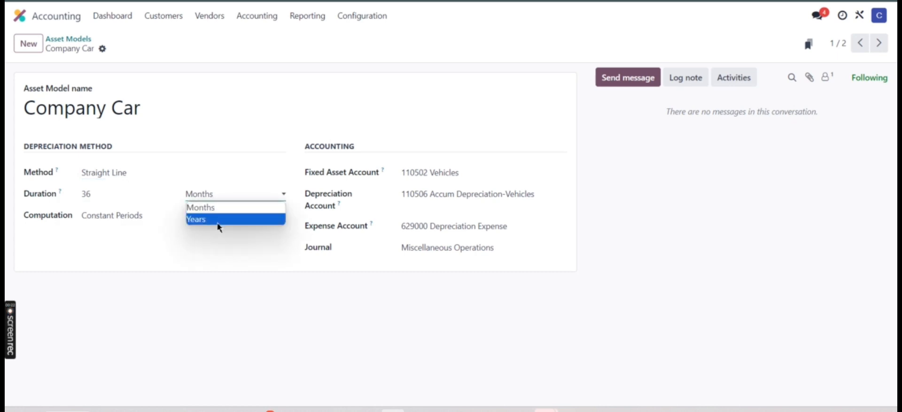
{"action": "left_click", "coordinate": [158, 221]}
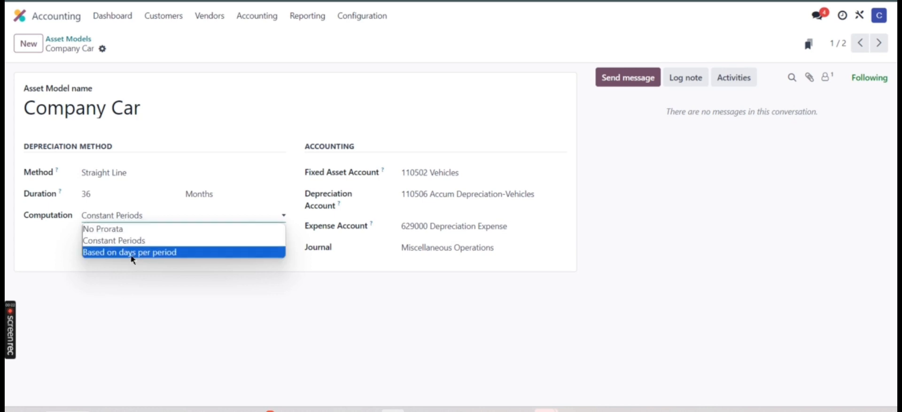
{"action": "left_click", "coordinate": [161, 242]}
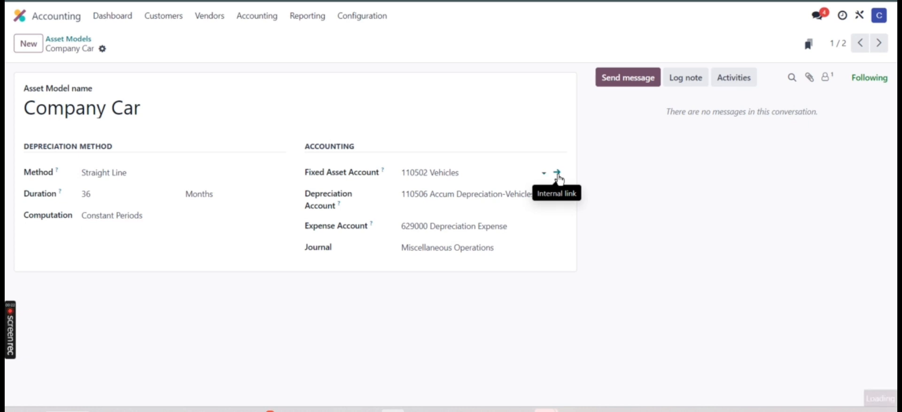
Review the asset automation settings of Company Car's fixed asset account, then return to the asset models list.
{"action": "left_click", "coordinate": [557, 174]}
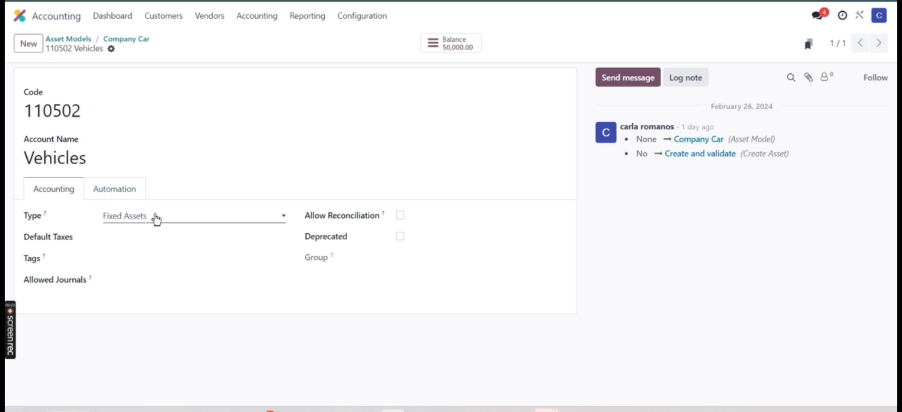
{"action": "left_click", "coordinate": [127, 193]}
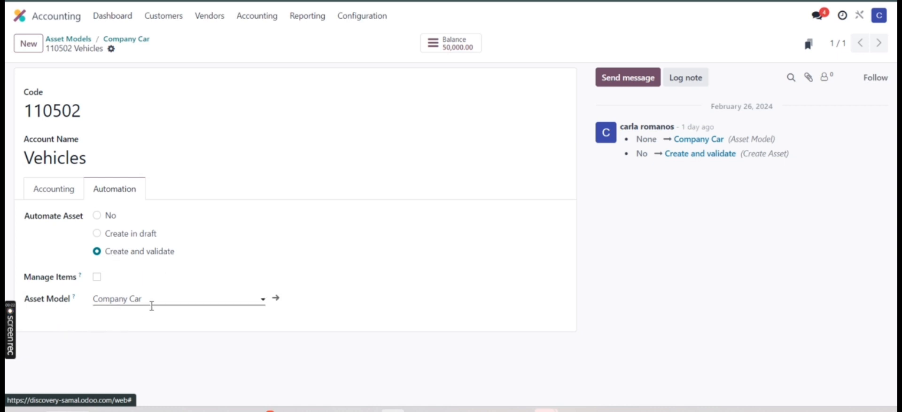
{"action": "left_click", "coordinate": [68, 39]}
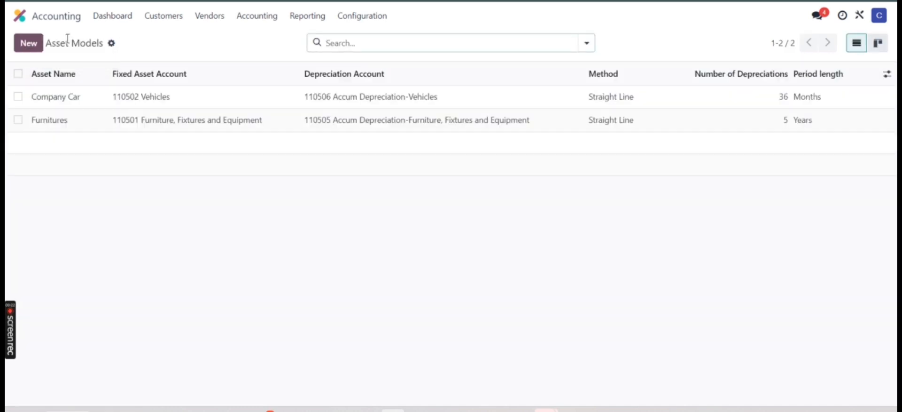
Start a new asset model named Computer.
{"action": "left_click", "coordinate": [31, 45]}
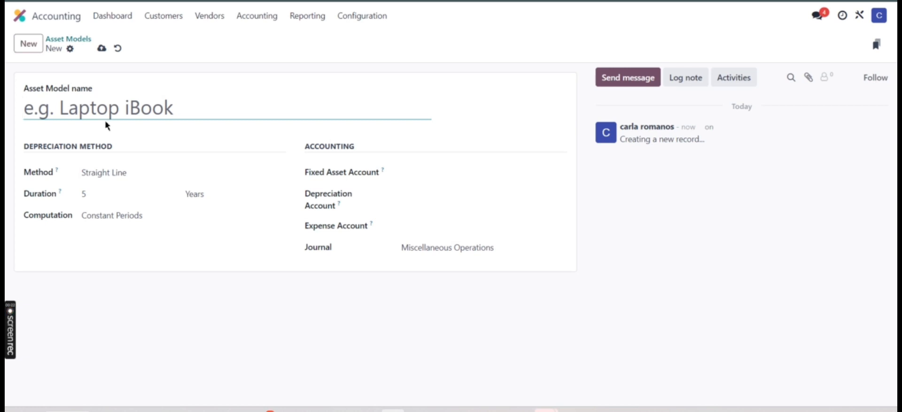
{"action": "type", "text": "Co"}
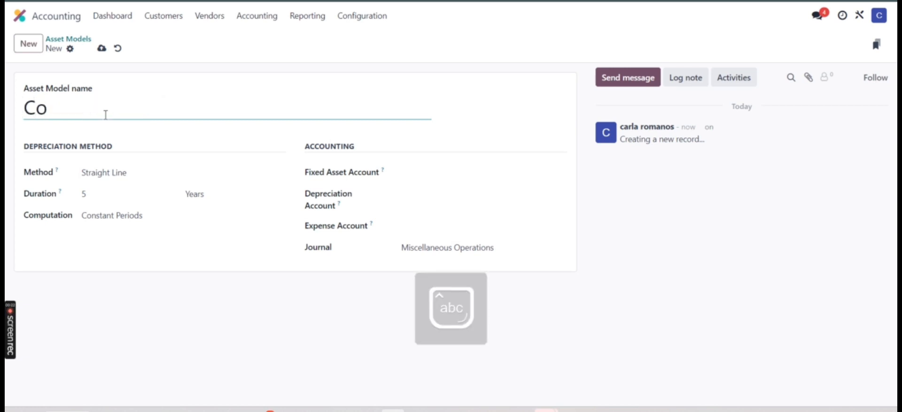
{"action": "type", "text": "mputer"}
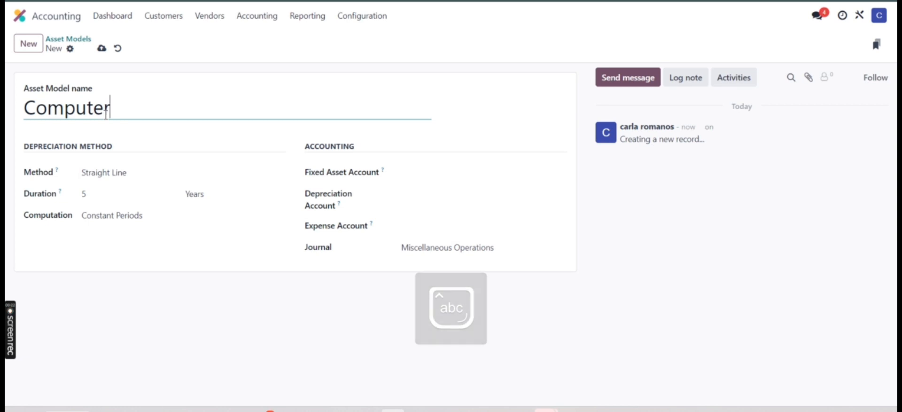
Set the Computer model's depreciation method to Straight Line with a duration of 36 months.
{"action": "left_click", "coordinate": [146, 180]}
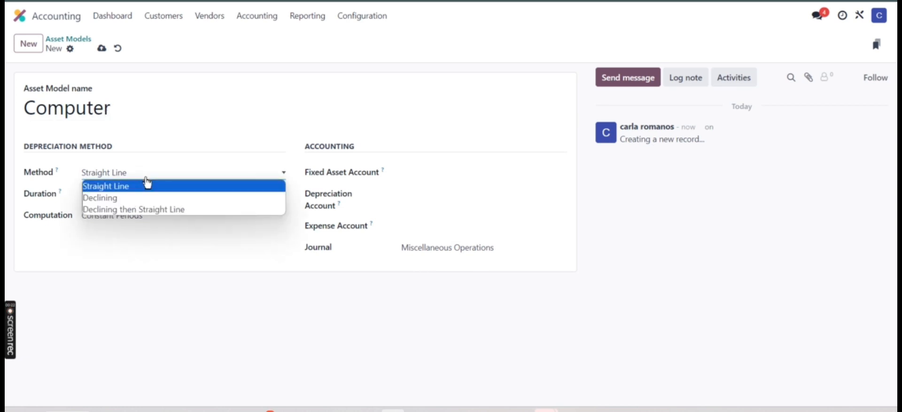
{"action": "left_click", "coordinate": [128, 187]}
{"action": "double_click", "coordinate": [120, 193]}
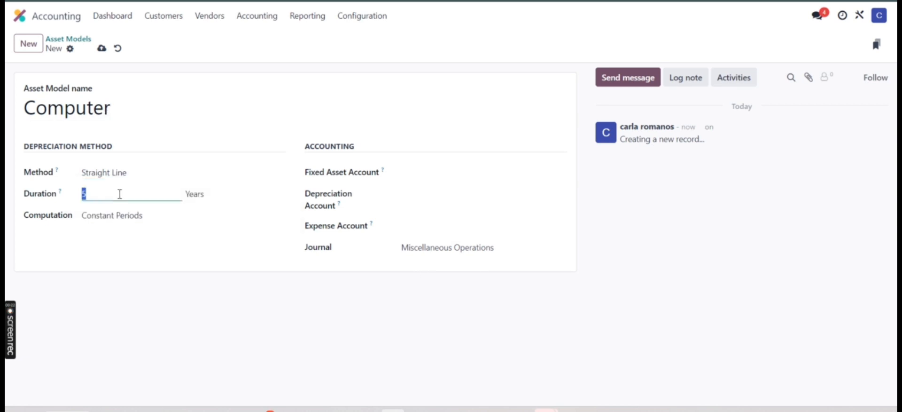
{"action": "type", "text": "36"}
{"action": "left_click", "coordinate": [231, 198]}
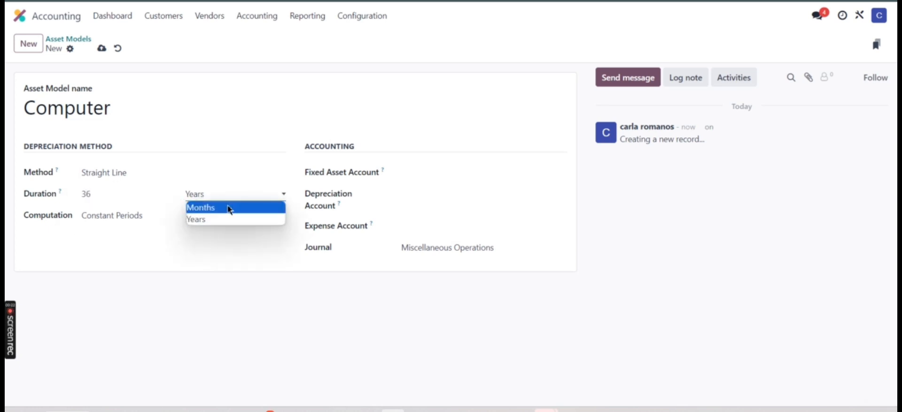
{"action": "left_click", "coordinate": [230, 208]}
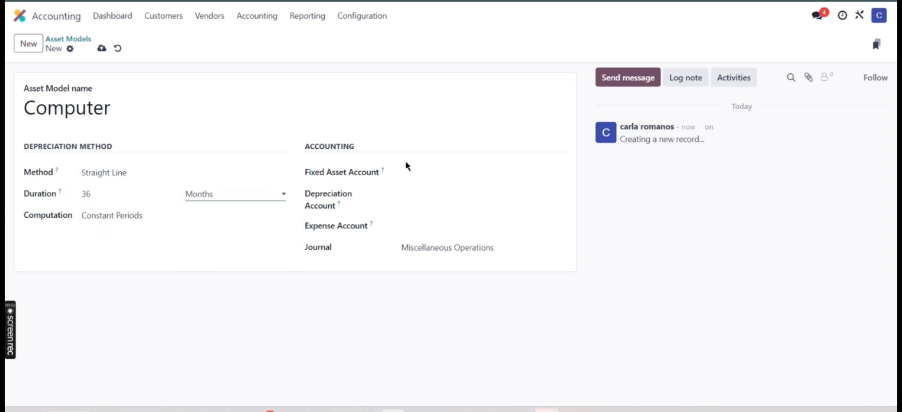
Assign 110503 Computers as the fixed asset account and 110507 Accum Depreciation-Computers as the depreciation account.
{"action": "left_click", "coordinate": [437, 175]}
{"action": "type", "text": "co"}
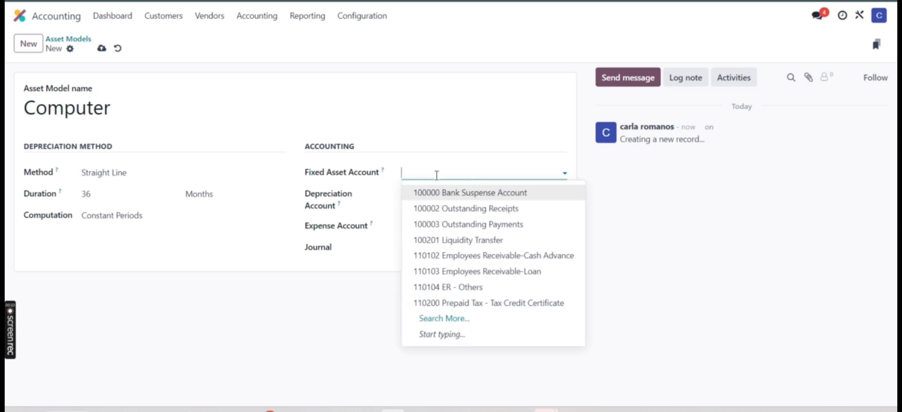
{"action": "type", "text": "mpu"}
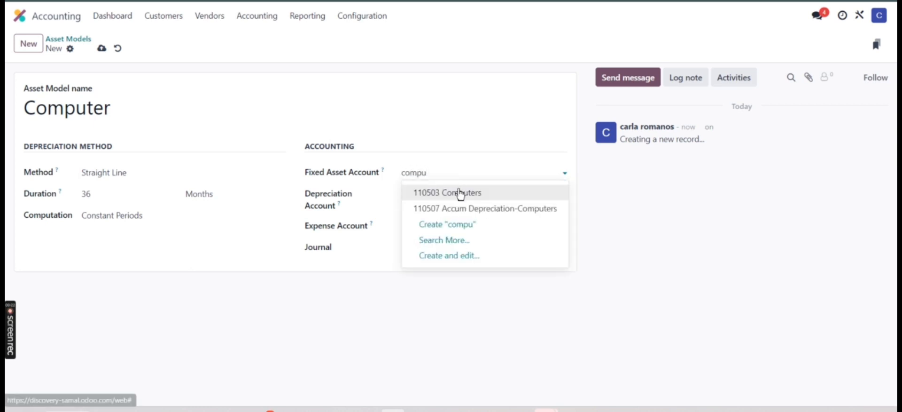
{"action": "left_click", "coordinate": [460, 193]}
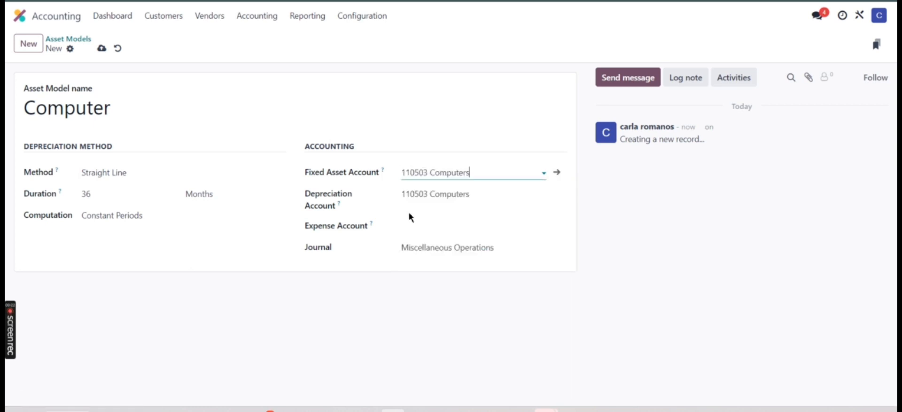
{"action": "left_click_drag", "start_coordinate": [483, 200], "coordinate": [423, 199]}
{"action": "type", "text": "acc"}
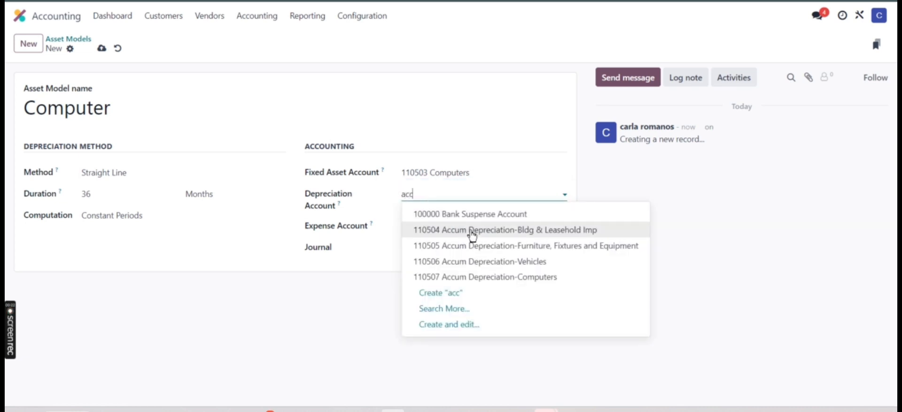
{"action": "left_click", "coordinate": [477, 281]}
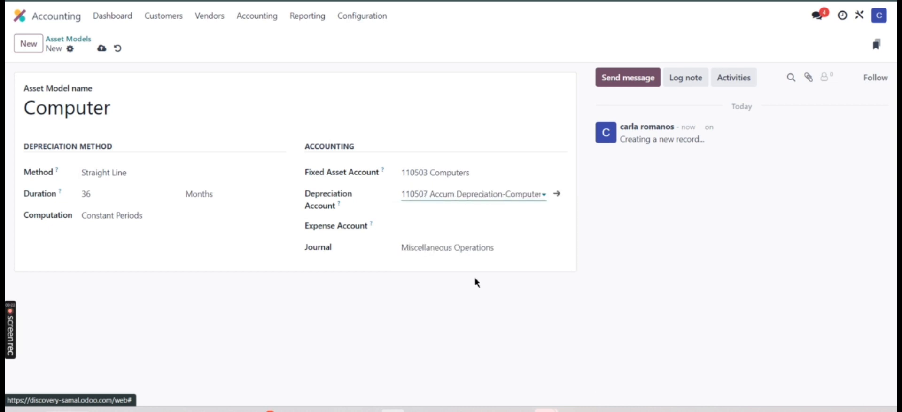
Set the expense account to 629000 Depreciation Expense and save the Computer asset model.
{"action": "left_click", "coordinate": [425, 228]}
{"action": "type", "text": "depreci"}
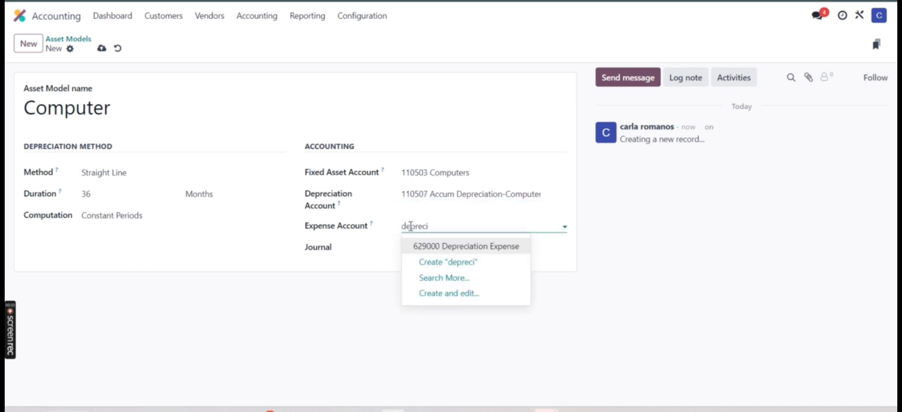
{"action": "left_click", "coordinate": [431, 245]}
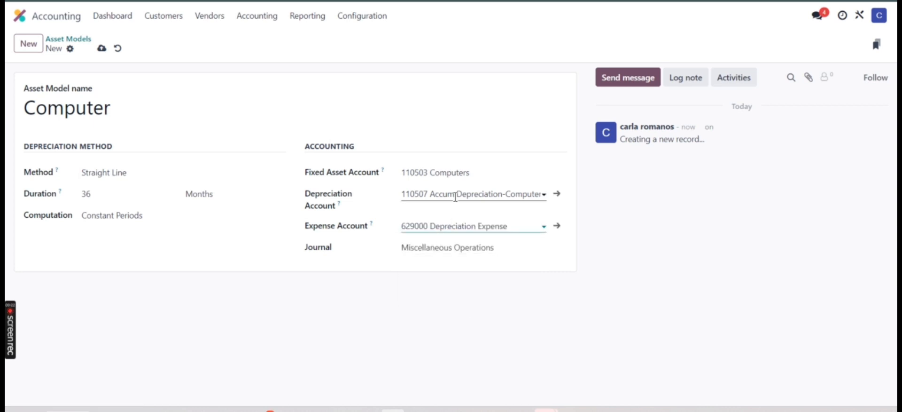
{"action": "left_click", "coordinate": [102, 51]}
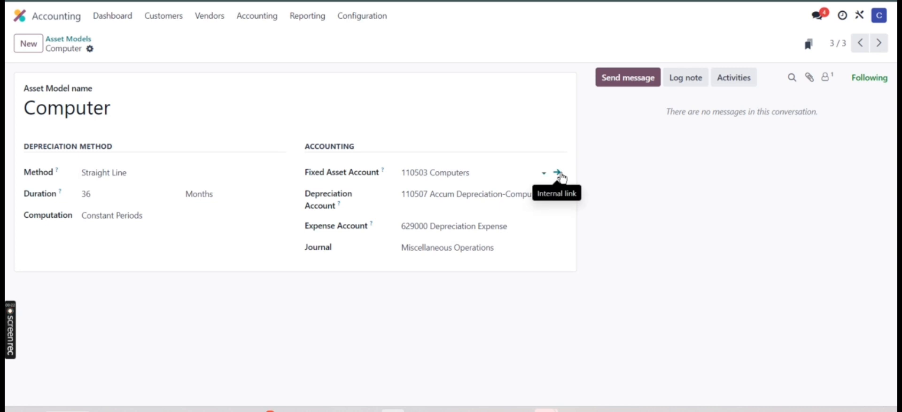
Link the Computer asset model in the 110503 Computers account's automation settings, save the account, and return to the asset models list.
{"action": "left_click", "coordinate": [558, 173]}
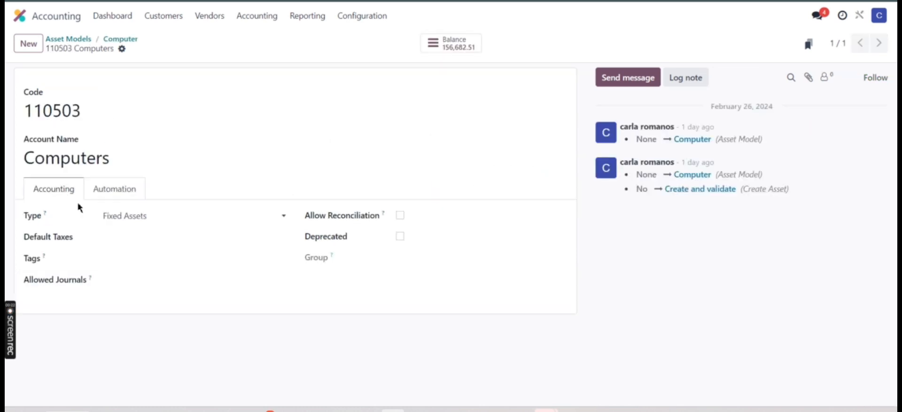
{"action": "left_click", "coordinate": [123, 192]}
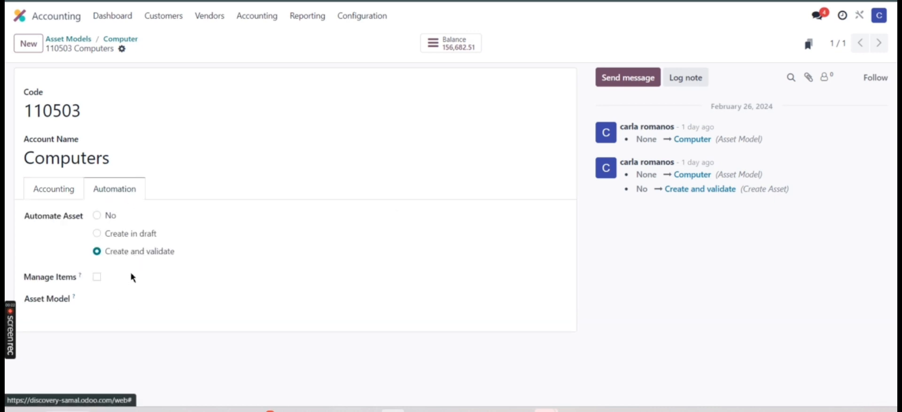
{"action": "left_click", "coordinate": [125, 293]}
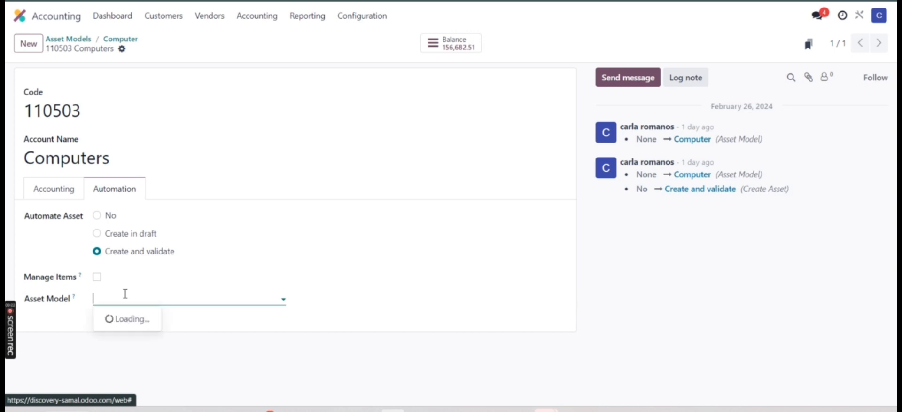
{"action": "type", "text": "co"}
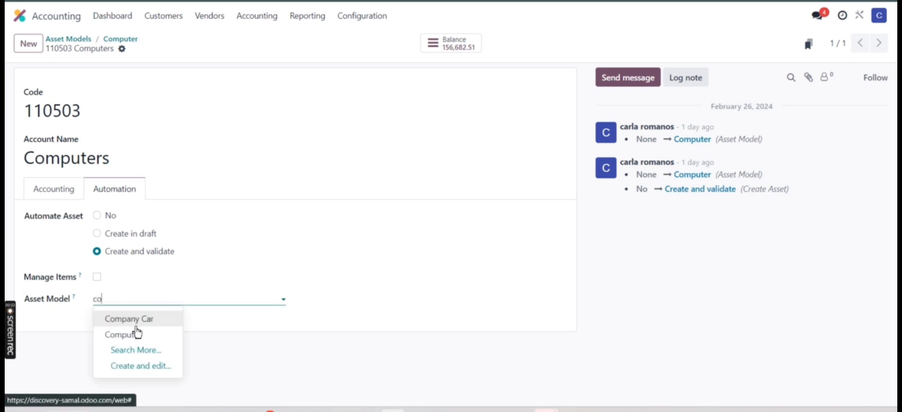
{"action": "left_click", "coordinate": [137, 334]}
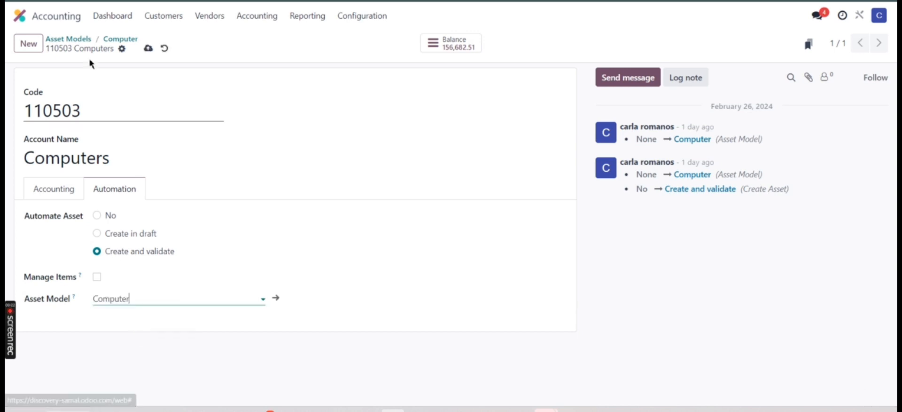
{"action": "left_click", "coordinate": [148, 49]}
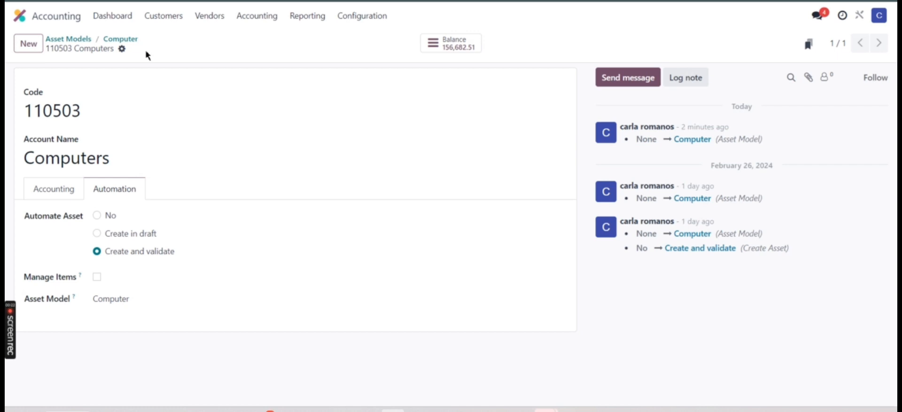
{"action": "left_click", "coordinate": [78, 39]}
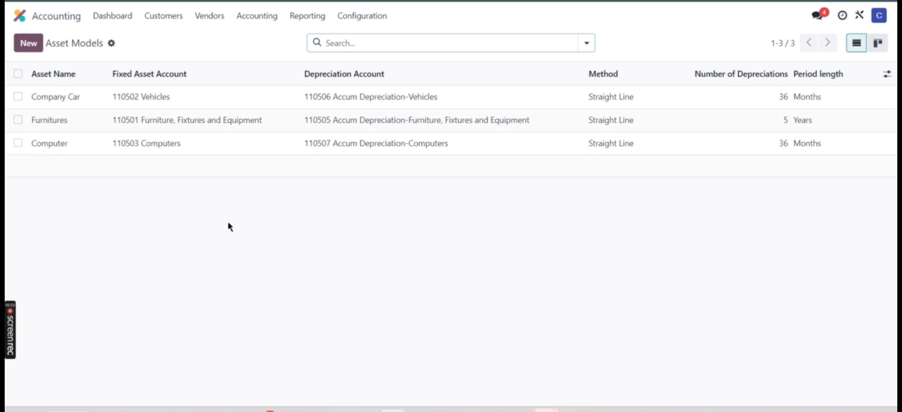
Switch to the Purchase app and start a new request for quotation with Vendor as the supplier.
{"action": "left_click", "coordinate": [22, 18]}
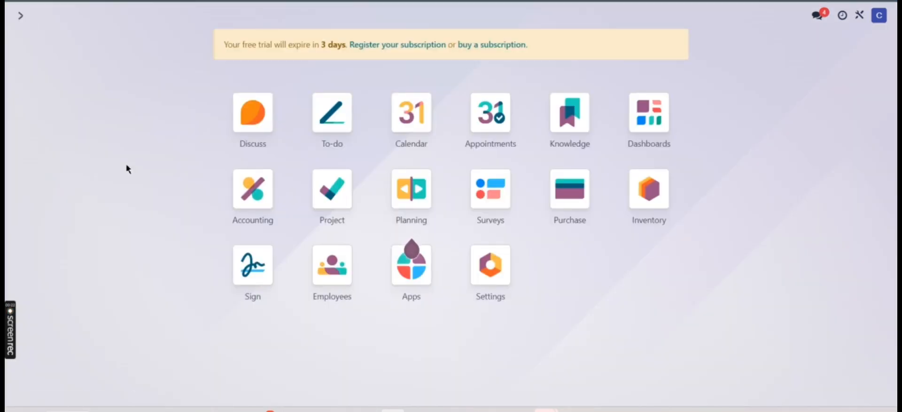
{"action": "left_click", "coordinate": [587, 205]}
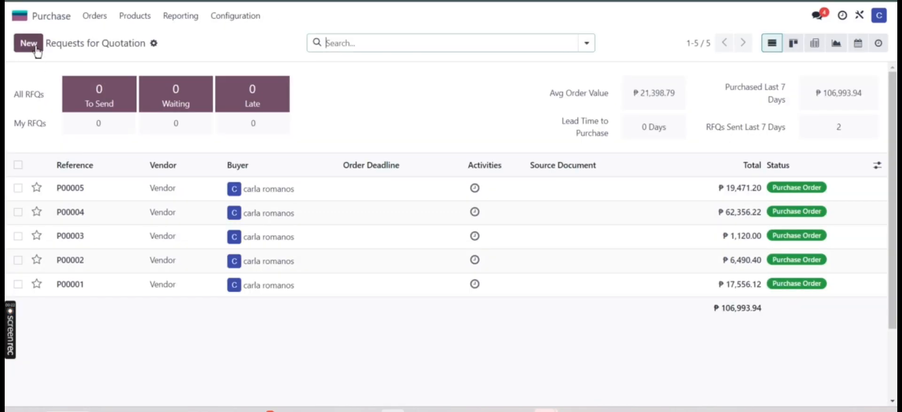
{"action": "left_click", "coordinate": [36, 48]}
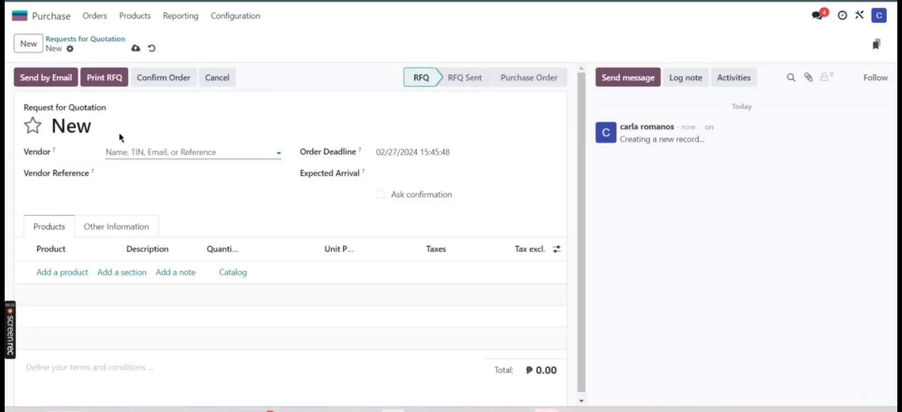
{"action": "left_click", "coordinate": [134, 150]}
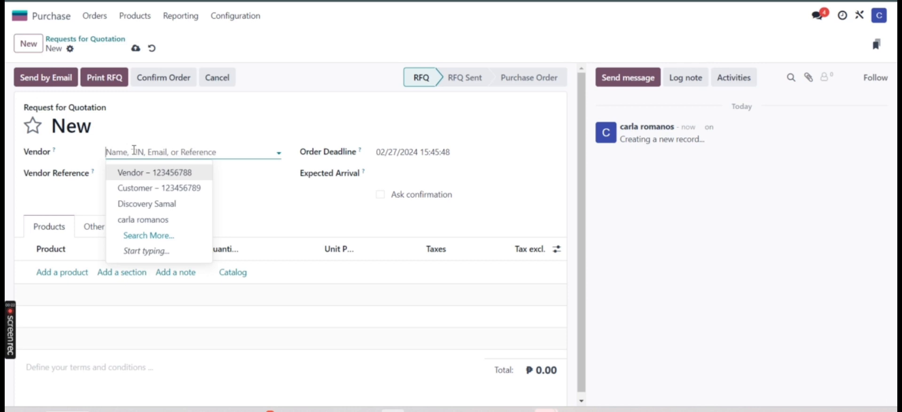
{"action": "left_click", "coordinate": [145, 173]}
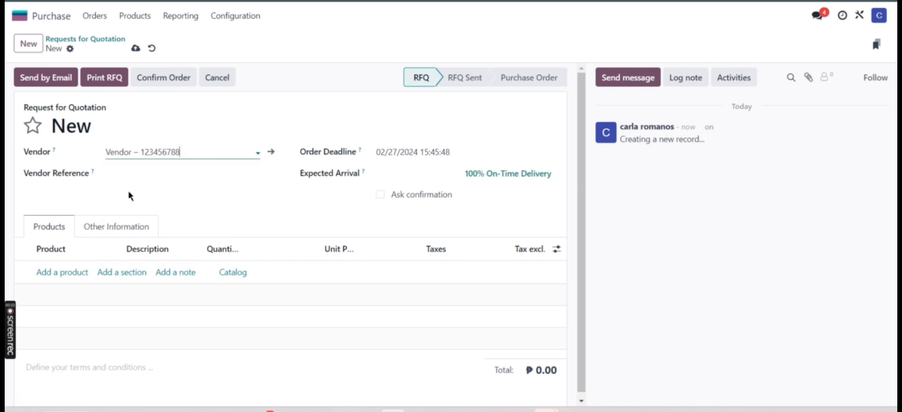
Add the Lenovo LOQ 15IRH8 as a product line on the request for quotation and confirm the order.
{"action": "left_click", "coordinate": [54, 275]}
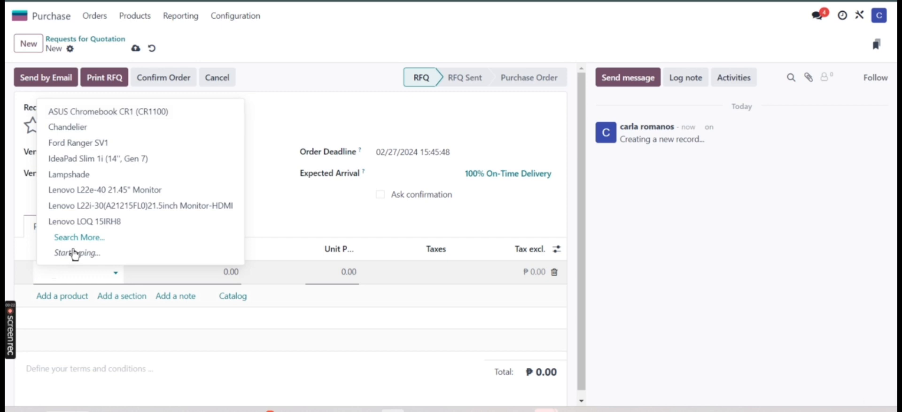
{"action": "left_click", "coordinate": [85, 222]}
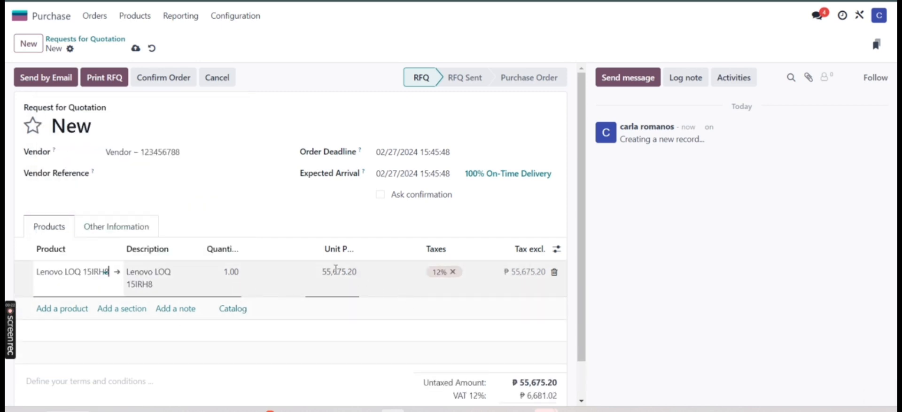
{"action": "left_click", "coordinate": [170, 91]}
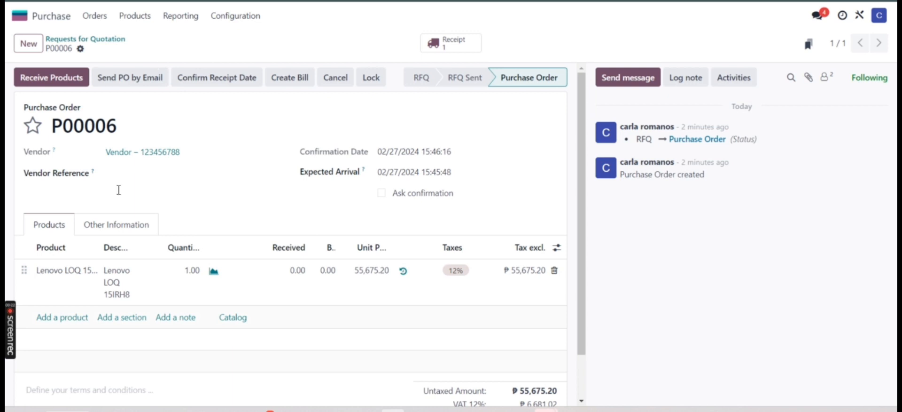
Validate the receipt of the Lenovo LOQ 15IRH8 and return to the purchase order.
{"action": "left_click", "coordinate": [448, 47]}
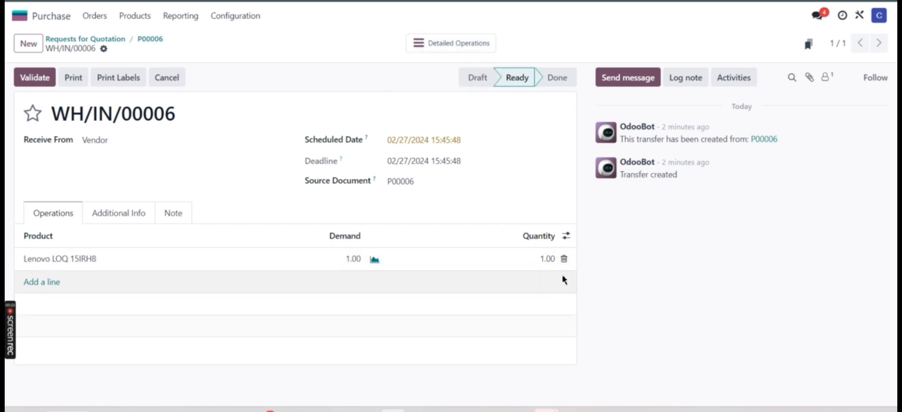
{"action": "left_click", "coordinate": [35, 78]}
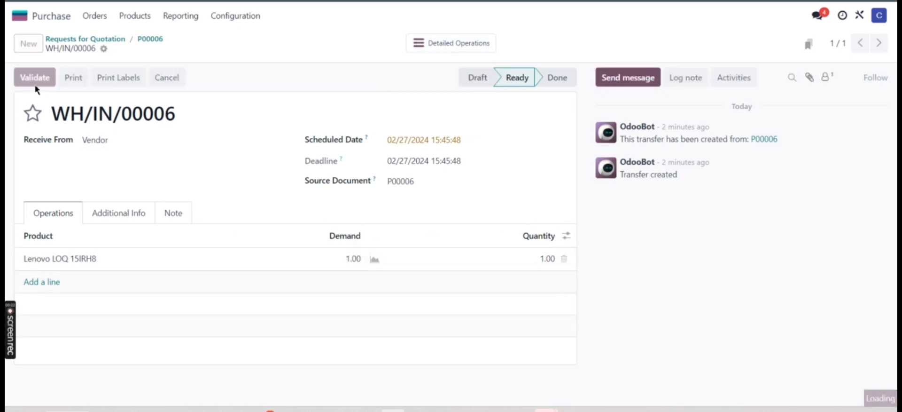
{"action": "left_click", "coordinate": [150, 39]}
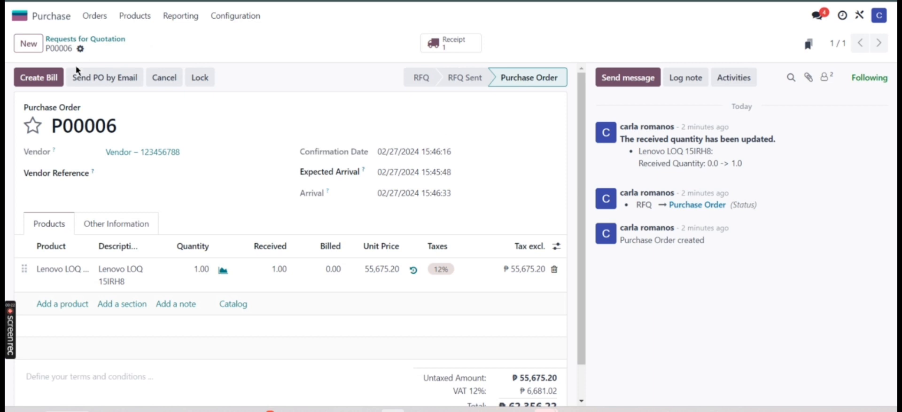
Create a vendor bill from the purchase order and set its bill date to 02/27/2024.
{"action": "left_click", "coordinate": [50, 81]}
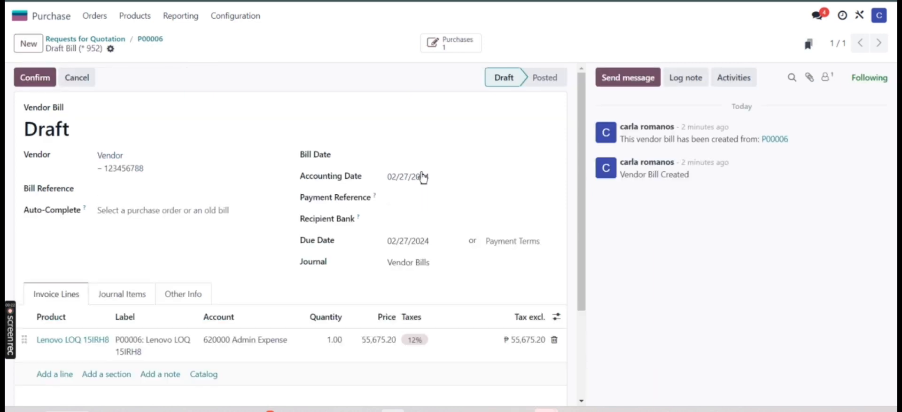
{"action": "left_click", "coordinate": [394, 162]}
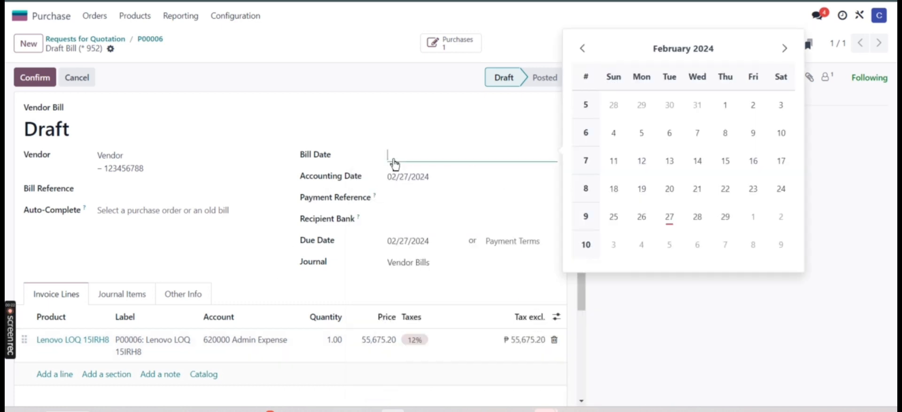
{"action": "left_click", "coordinate": [667, 216]}
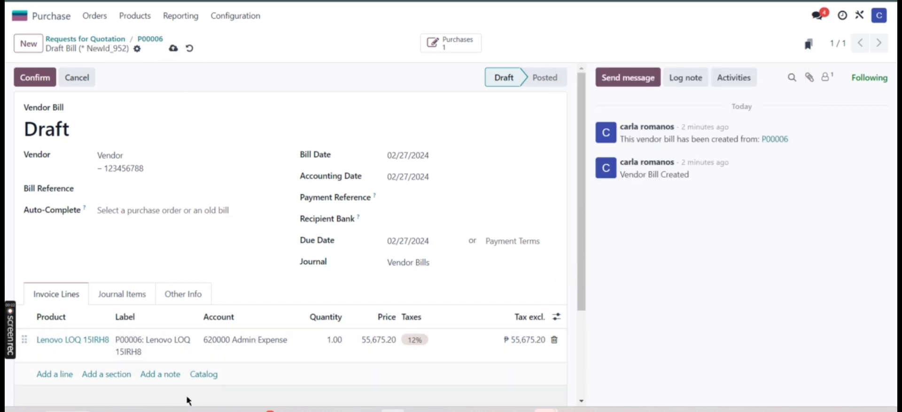
Change the Lenovo LOQ 15IRH8 bill line's account to 110503 Computers, save the bill and confirm it.
{"action": "left_click", "coordinate": [285, 345]}
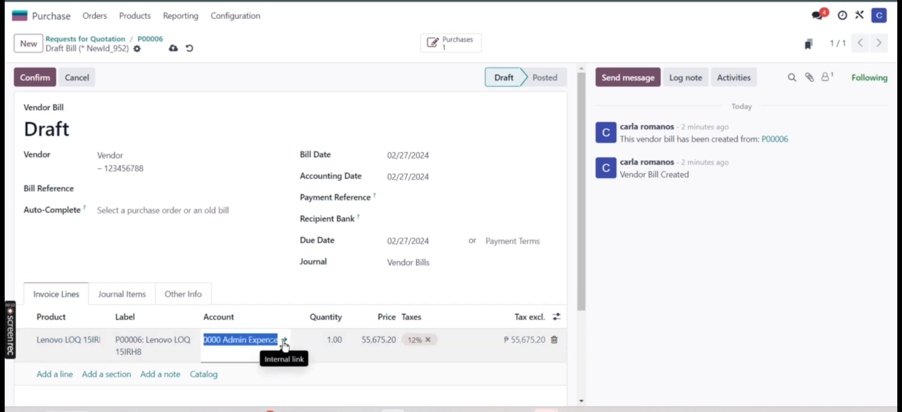
{"action": "type", "text": "co"}
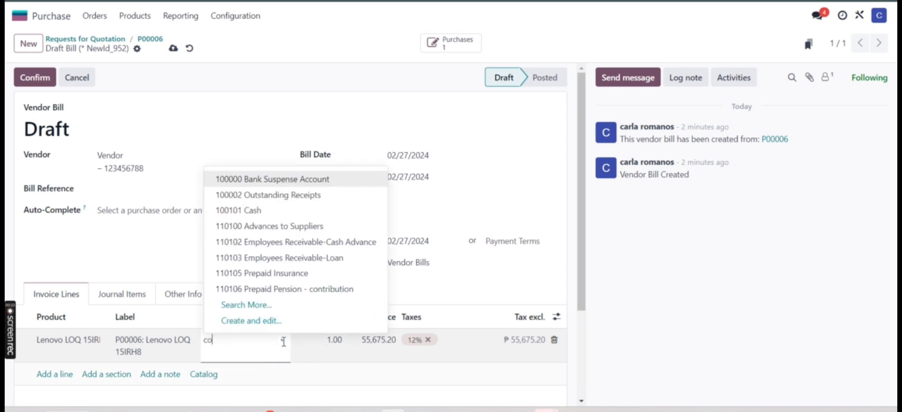
{"action": "type", "text": "m"}
{"action": "left_click", "coordinate": [275, 194]}
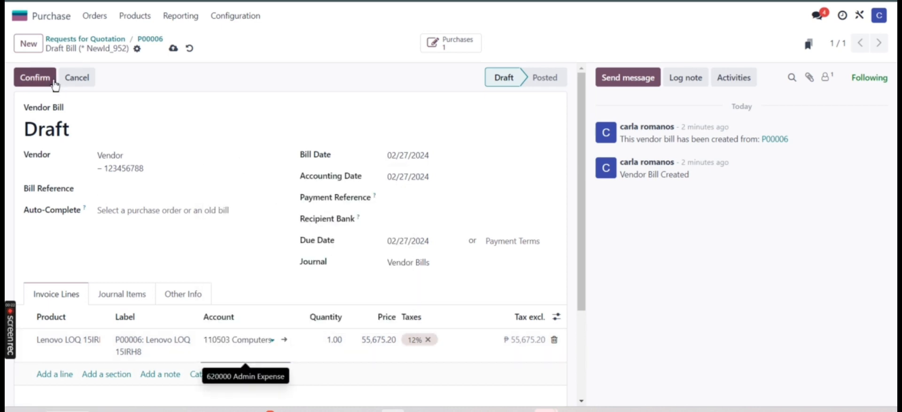
{"action": "left_click", "coordinate": [172, 49]}
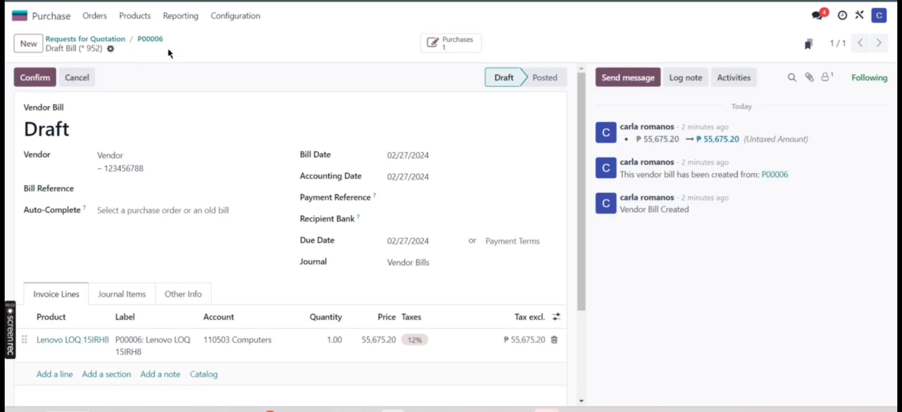
{"action": "left_click", "coordinate": [44, 79]}
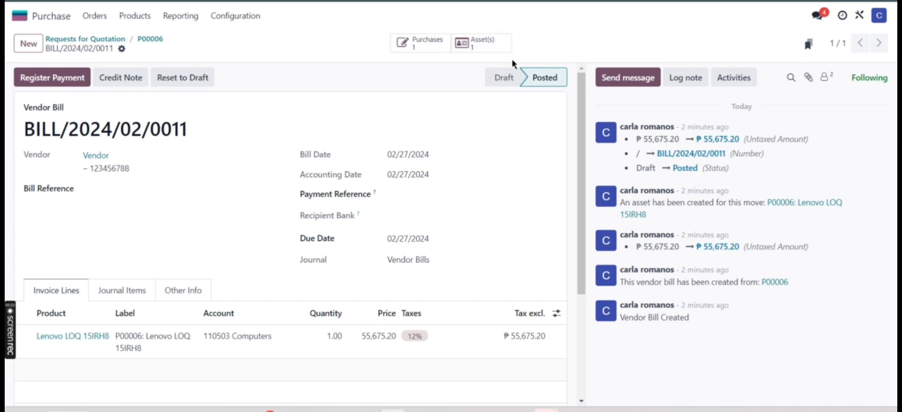
Open the asset generated from the bill and examine its values, asset model, depreciation method and accounts.
{"action": "left_click", "coordinate": [489, 45]}
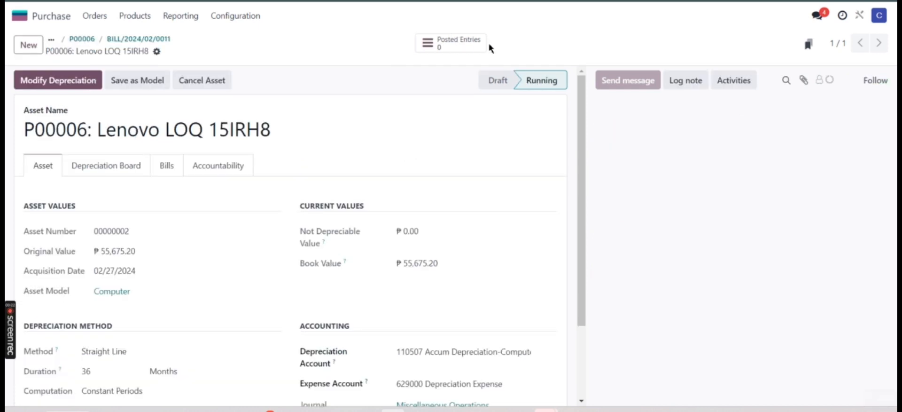
{"action": "left_click_drag", "start_coordinate": [579, 98], "coordinate": [579, 202]}
{"action": "scroll", "coordinate": [131, 102], "scroll_direction": "up", "scroll_amount": 3}
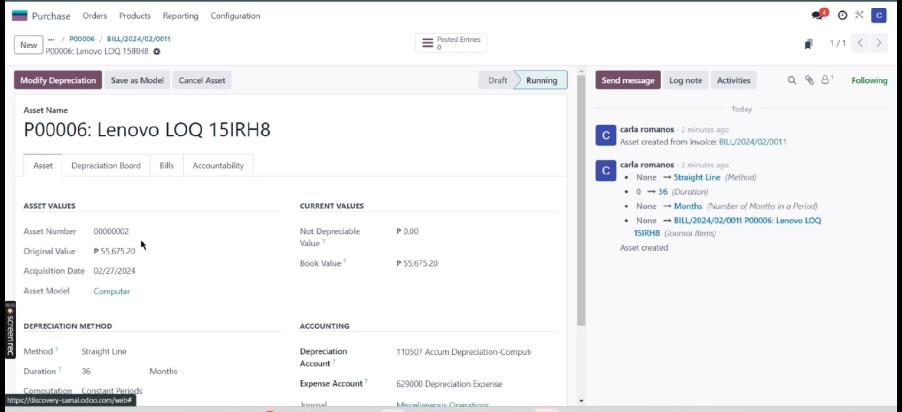
{"action": "scroll", "coordinate": [143, 236], "scroll_direction": "down", "scroll_amount": 1}
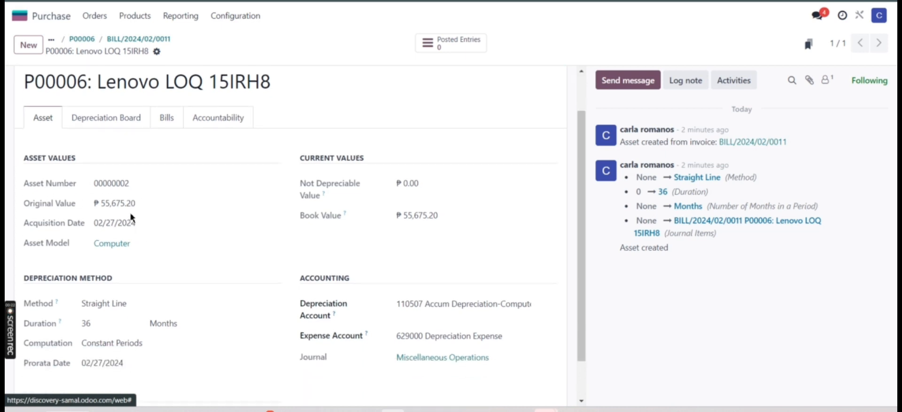
{"action": "scroll", "coordinate": [133, 120], "scroll_direction": "up", "scroll_amount": 1}
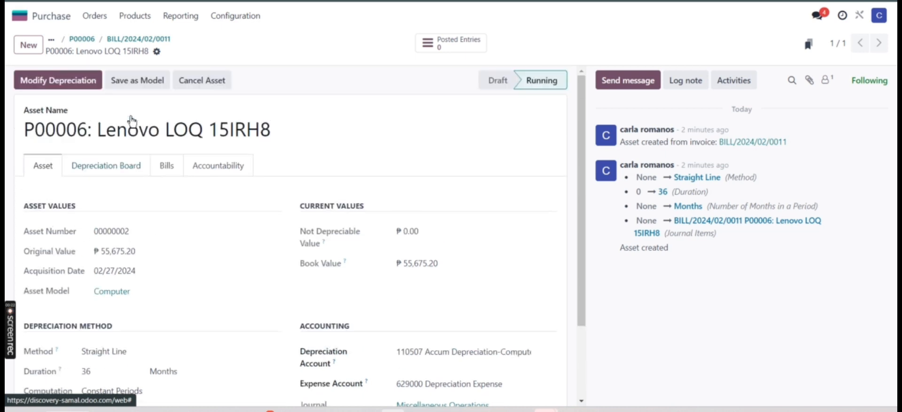
{"action": "scroll", "coordinate": [165, 213], "scroll_direction": "down", "scroll_amount": 1}
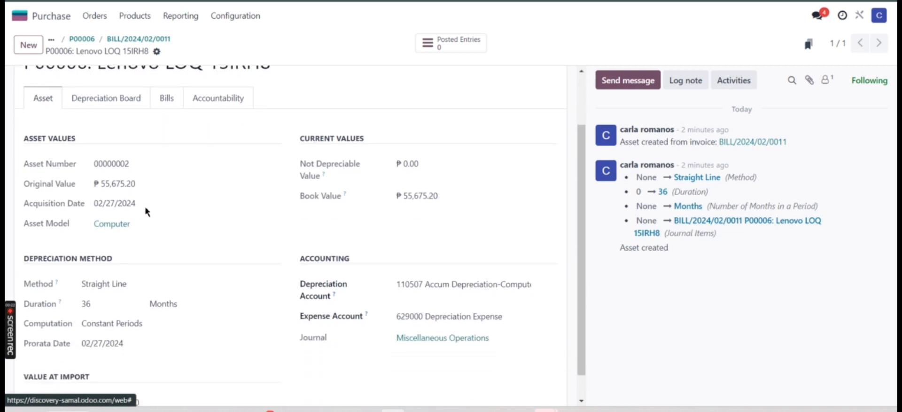
{"action": "scroll", "coordinate": [157, 212], "scroll_direction": "down", "scroll_amount": 1}
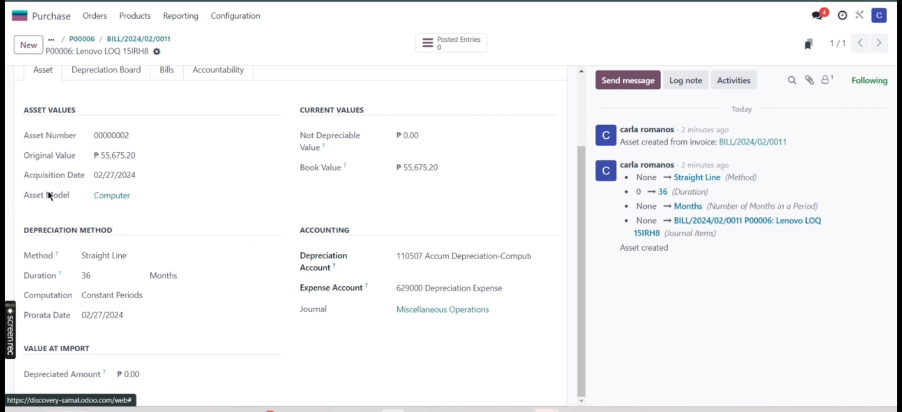
{"action": "scroll", "coordinate": [165, 241], "scroll_direction": "up", "scroll_amount": 2}
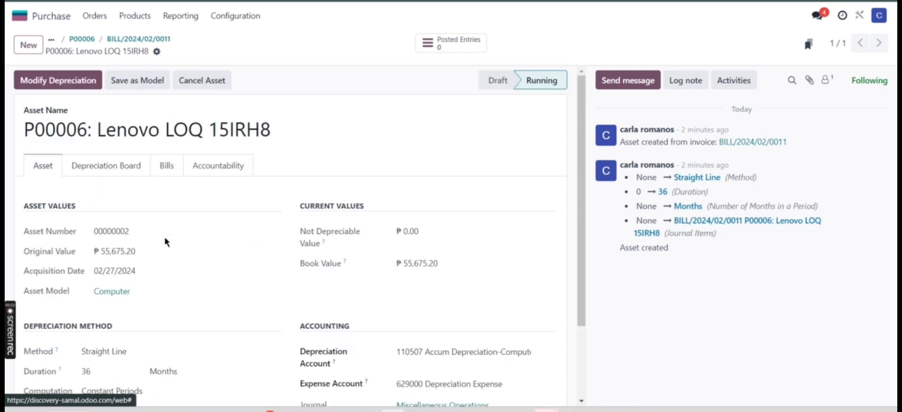
Review the asset's full depreciation schedule and the bill entry linked to it.
{"action": "left_click", "coordinate": [125, 172]}
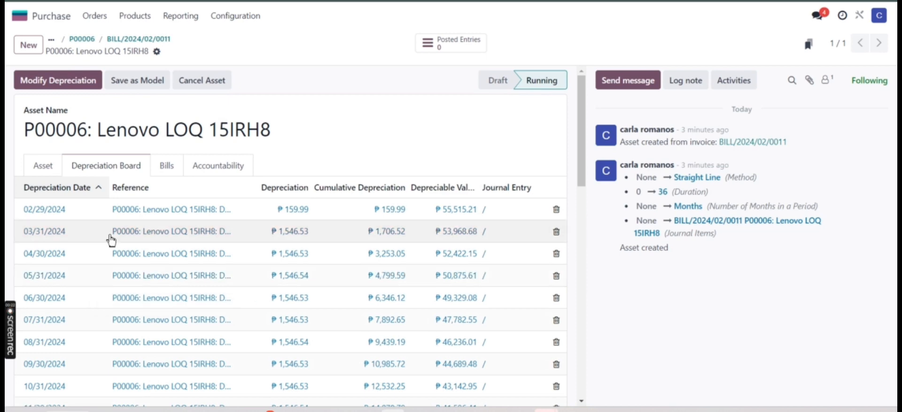
{"action": "scroll", "coordinate": [111, 240], "scroll_direction": "down", "scroll_amount": 4}
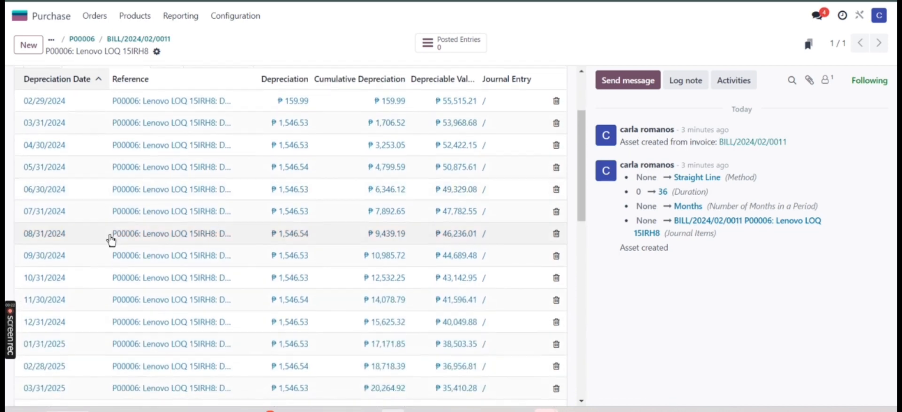
{"action": "scroll", "coordinate": [111, 239], "scroll_direction": "down", "scroll_amount": 10}
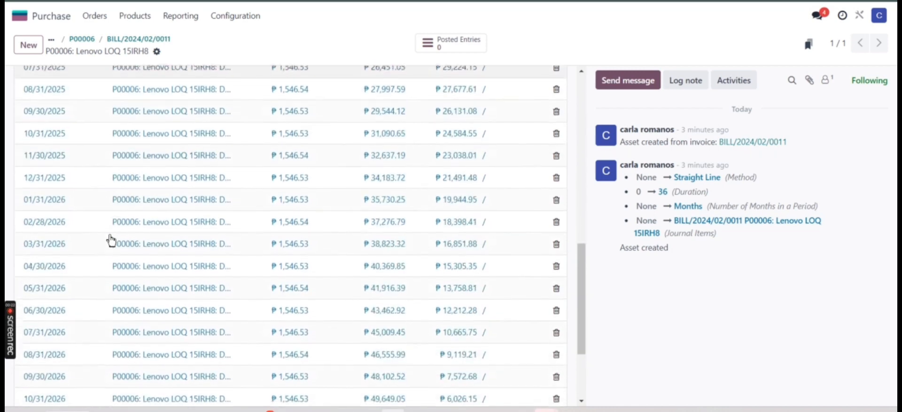
{"action": "scroll", "coordinate": [110, 239], "scroll_direction": "down", "scroll_amount": 3}
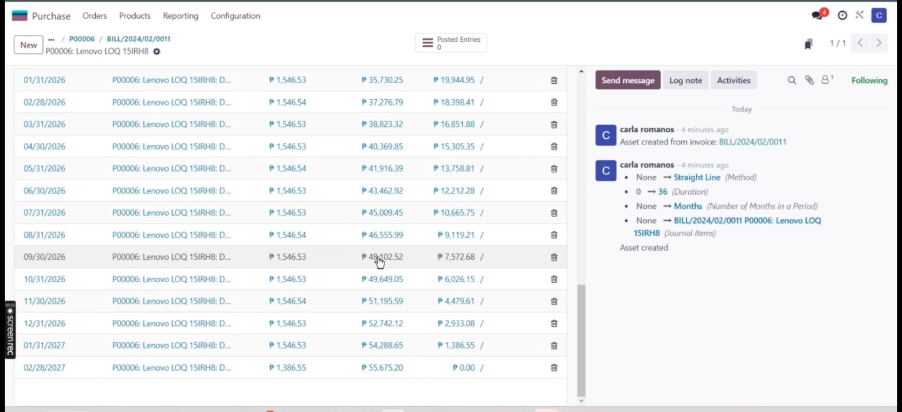
{"action": "scroll", "coordinate": [380, 262], "scroll_direction": "up", "scroll_amount": 10}
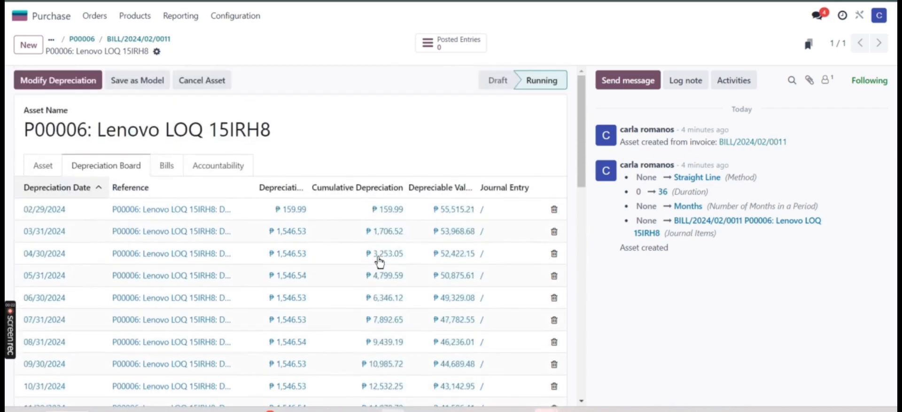
{"action": "left_click", "coordinate": [170, 166]}
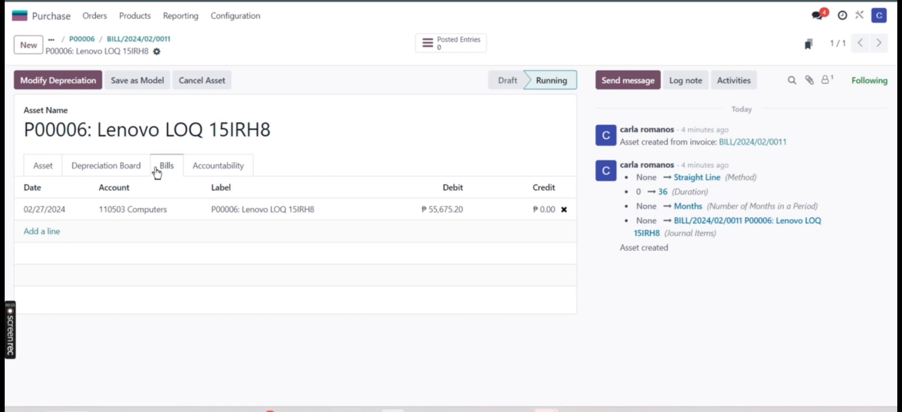
In the laptop asset's accountability details, set the From location to warehouse and the To location to Meeting Room.
{"action": "left_click", "coordinate": [200, 172]}
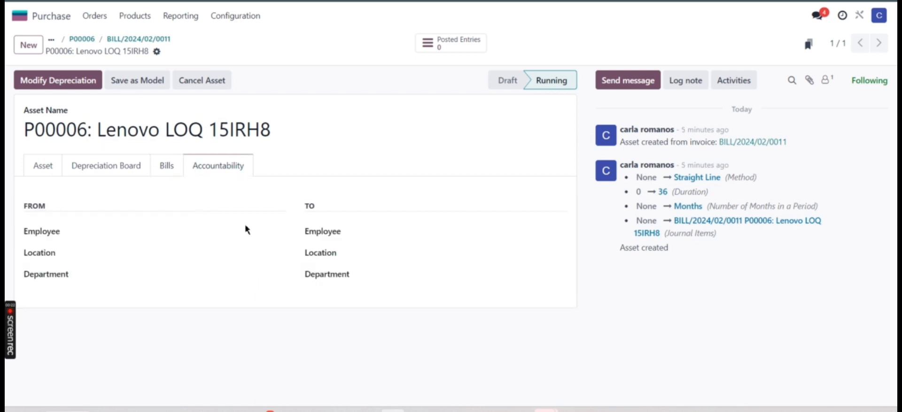
{"action": "left_click", "coordinate": [126, 232]}
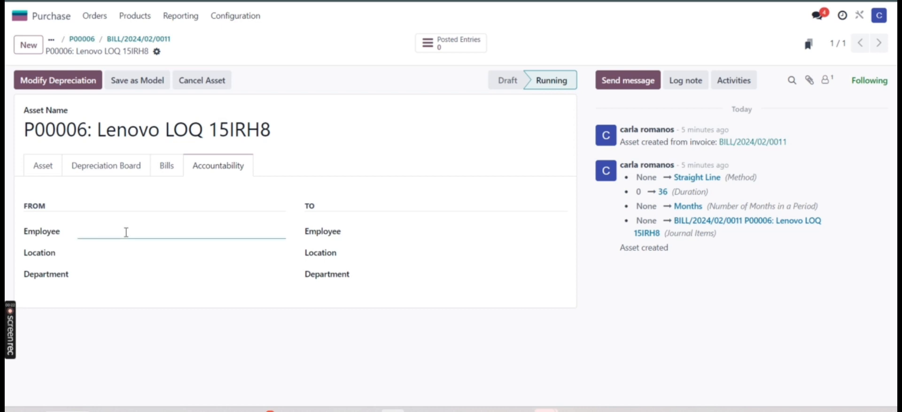
{"action": "left_click", "coordinate": [107, 257]}
{"action": "type", "text": "warehouse"}
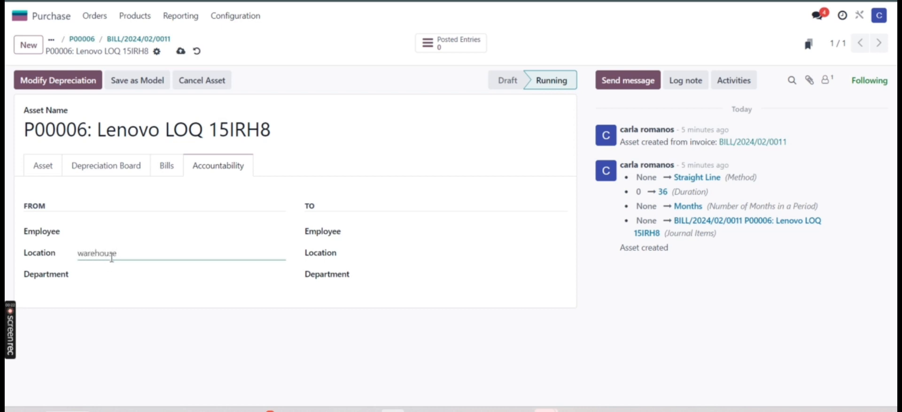
{"action": "left_click", "coordinate": [381, 254]}
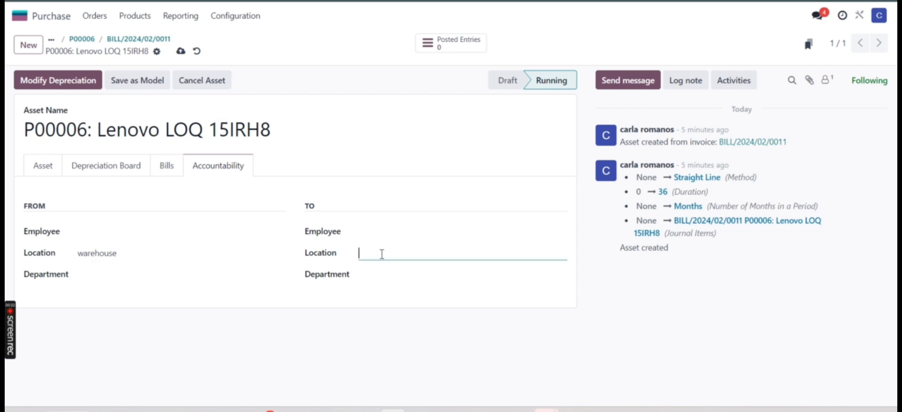
{"action": "type", "text": "Meeting Room"}
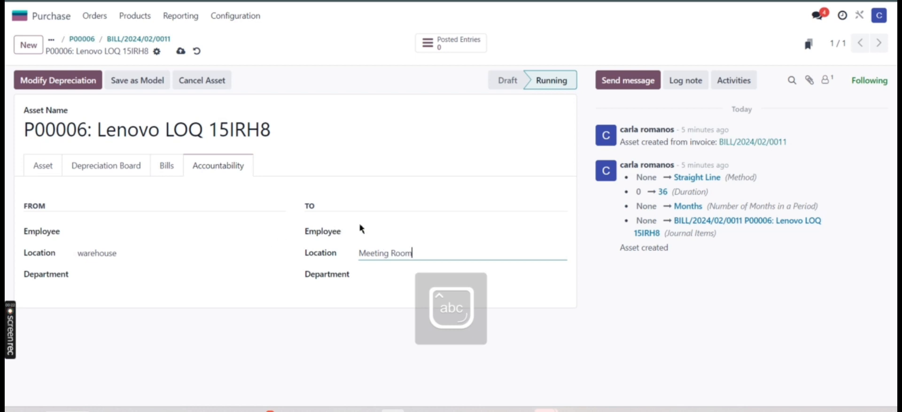
Enter the releasing employee's name under From and the receiving employee's name under To.
{"action": "left_click", "coordinate": [142, 231]}
{"action": "type", "text": "Rica"}
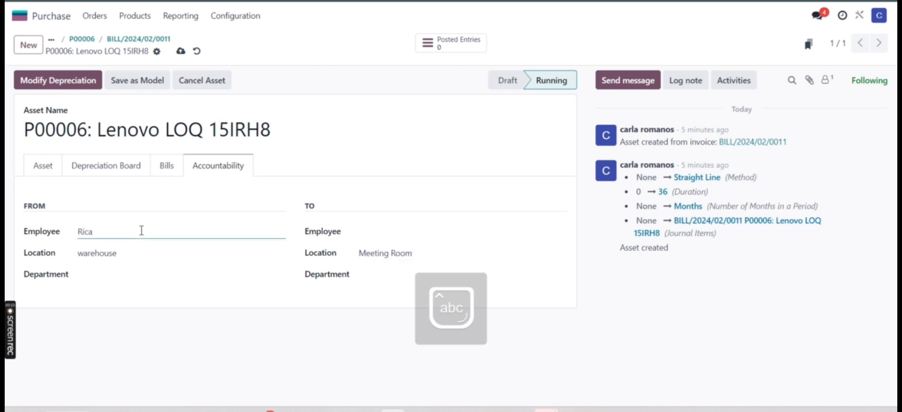
{"action": "left_click", "coordinate": [383, 233]}
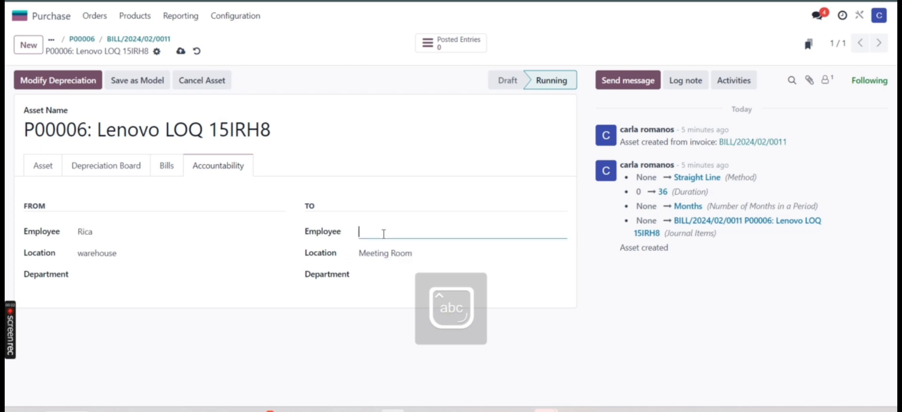
{"action": "type", "text": "carla"}
{"action": "key", "text": "Left"}
{"action": "key", "text": "Left"}
{"action": "key", "text": "Left"}
{"action": "key", "text": "BackSpace"}
{"action": "type", "text": "C"}
Capitalize the From location so it reads Warehouse.
{"action": "left_click", "coordinate": [83, 252]}
{"action": "key", "text": "BackSpace"}
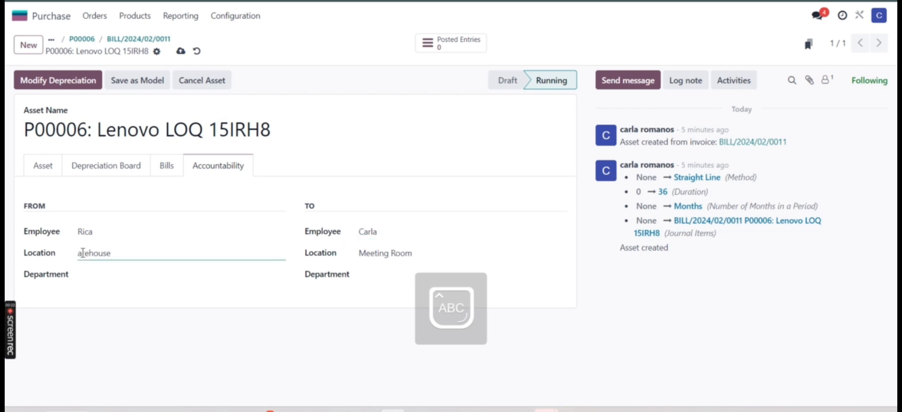
{"action": "type", "text": "C"}
{"action": "key", "text": "BackSpace"}
{"action": "type", "text": "W"}
Set the From department to Inventory Dept in the accountability details.
{"action": "left_click", "coordinate": [95, 272]}
{"action": "key", "text": "Caps_Lock"}
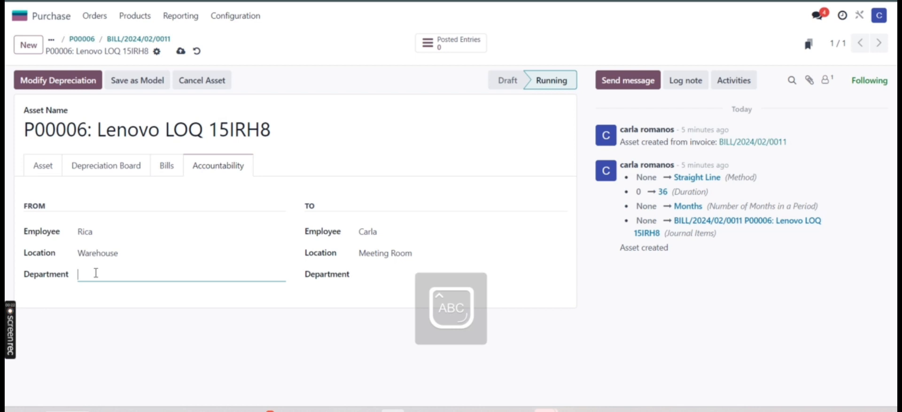
{"action": "type", "text": "I"}
{"action": "key", "text": "Caps_Lock"}
{"action": "type", "text": "nventory"}
{"action": "key", "text": "Caps_Lock"}
{"action": "type", "text": "D"}
{"action": "key", "text": "Caps_Lock"}
{"action": "type", "text": "ept"}
Set the To department to Office Department in the accountability details.
{"action": "left_click", "coordinate": [374, 272]}
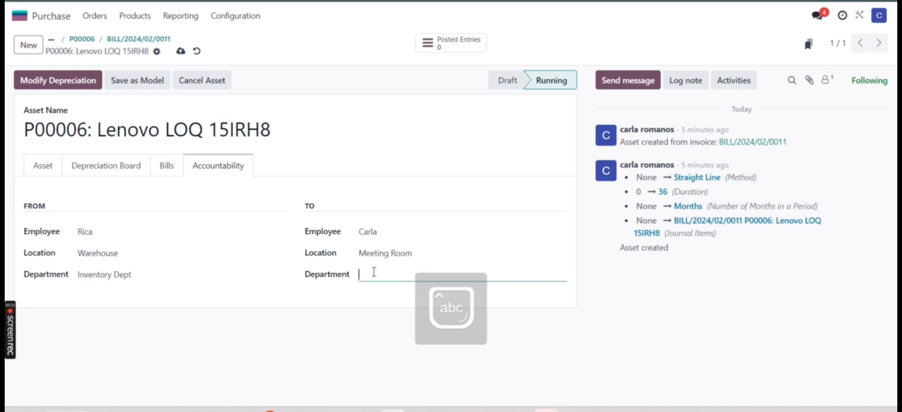
{"action": "key", "text": "Caps_Lock"}
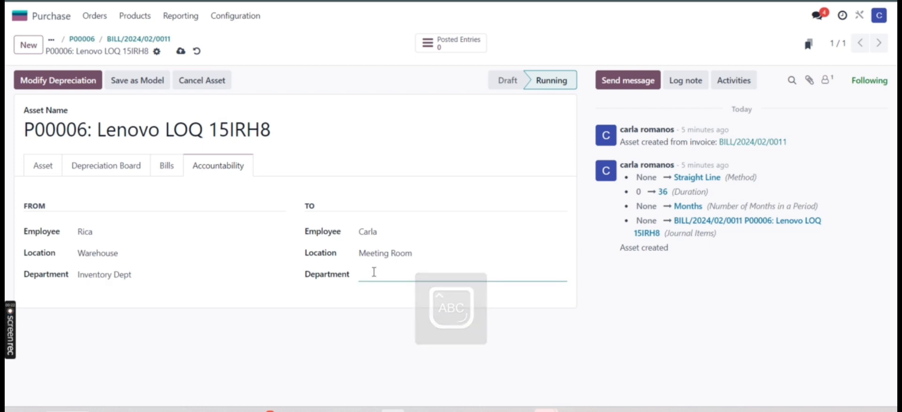
{"action": "type", "text": "O"}
{"action": "key", "text": "Caps_Lock"}
{"action": "type", "text": "ffice"}
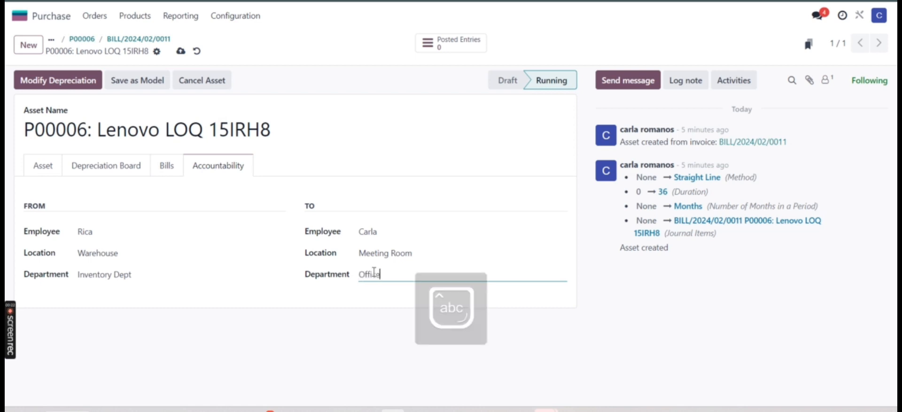
{"action": "key", "text": "Caps_Lock"}
{"action": "type", "text": "D"}
{"action": "key", "text": "Caps_Lock"}
{"action": "type", "text": "ept"}
{"action": "type", "text": "artment"}
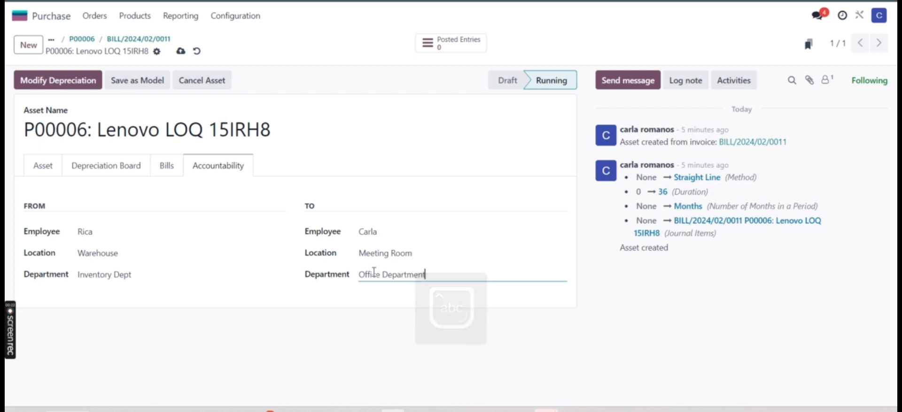
Review the asset's general values alongside its accountability details.
{"action": "left_click", "coordinate": [41, 171]}
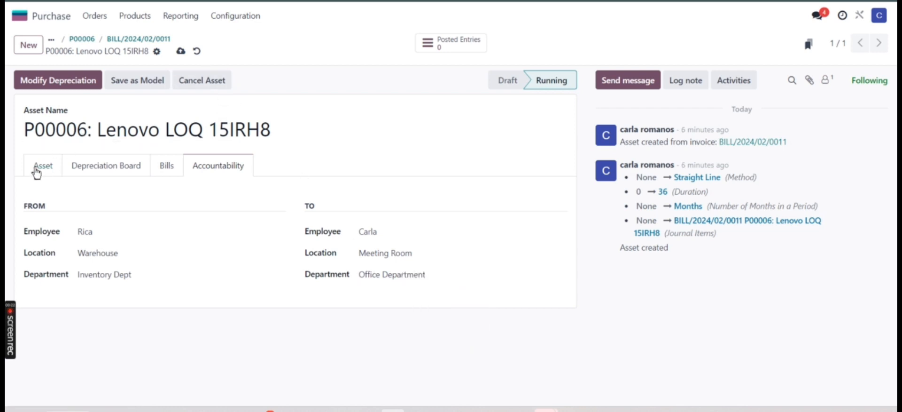
{"action": "left_click", "coordinate": [37, 173]}
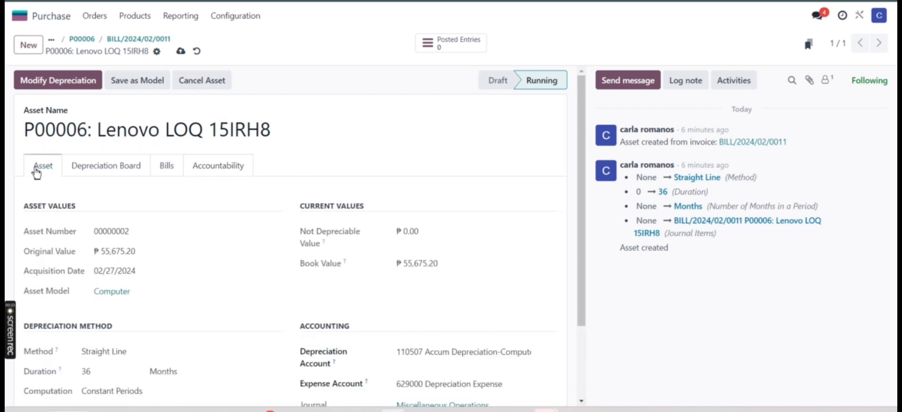
{"action": "left_click", "coordinate": [238, 173]}
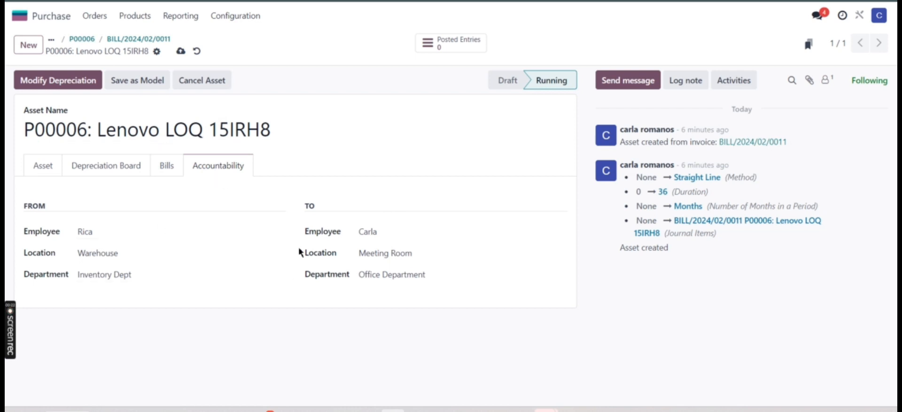
{"action": "left_click", "coordinate": [53, 171]}
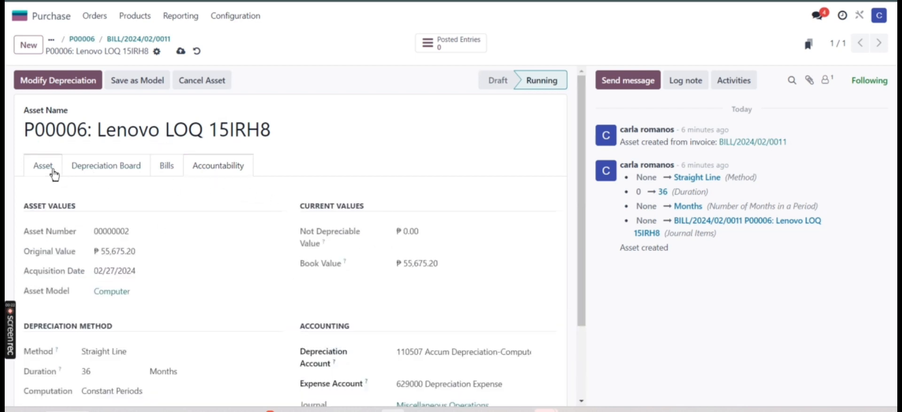
Record a new handover by replacing the From employee with the current holder's name and the From location with Meeting Room.
{"action": "left_click", "coordinate": [203, 174]}
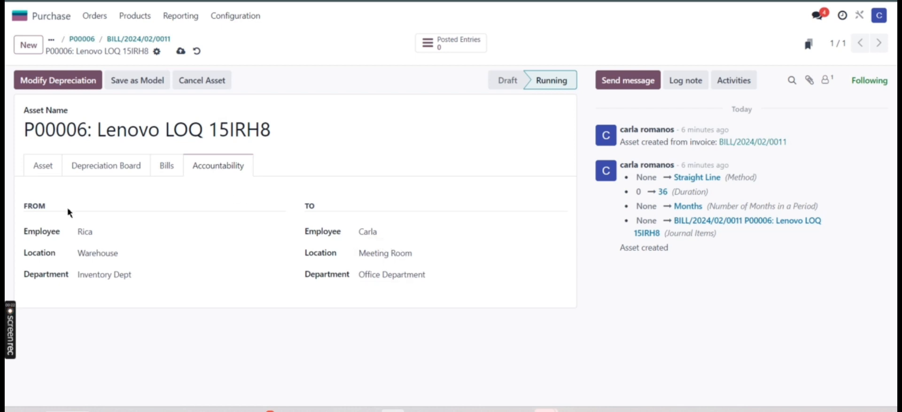
{"action": "left_click", "coordinate": [102, 232]}
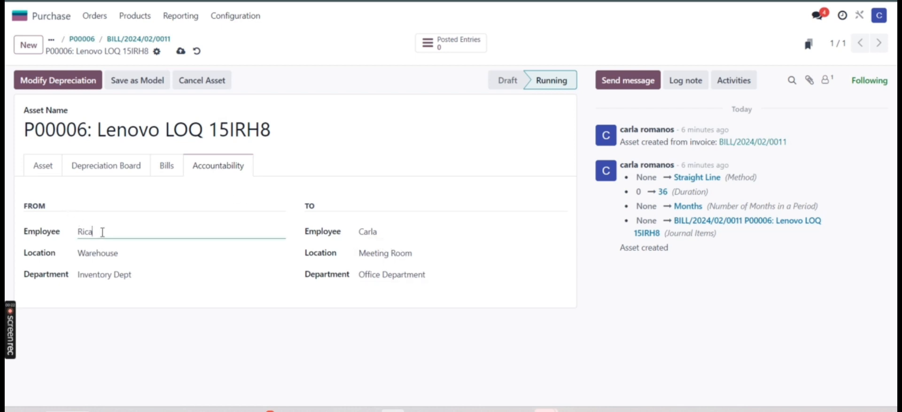
{"action": "key", "text": "BackSpace"}
{"action": "key", "text": "BackSpace"}
{"action": "type", "text": "Carla"}
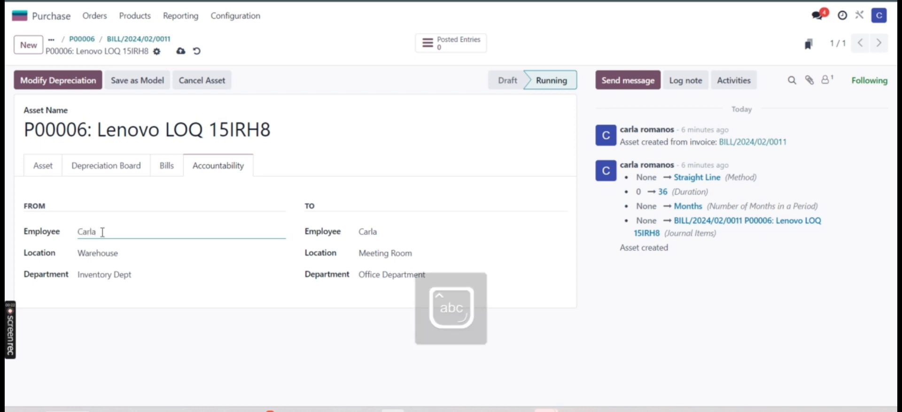
{"action": "key", "text": "Tab"}
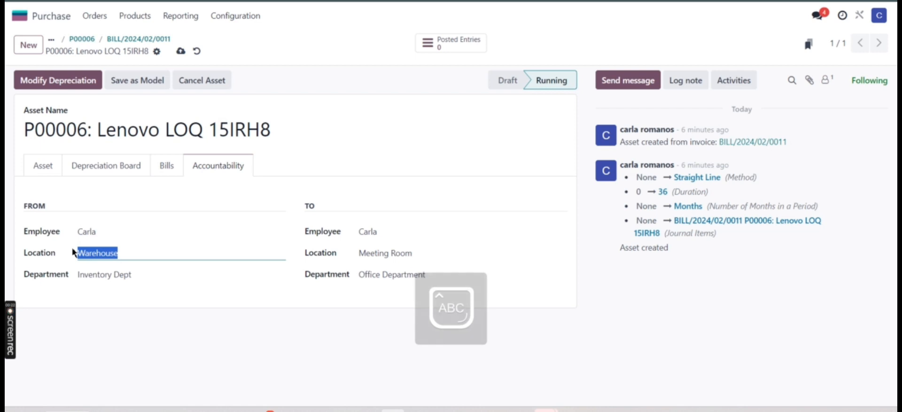
{"action": "type", "text": "Meeting Room"}
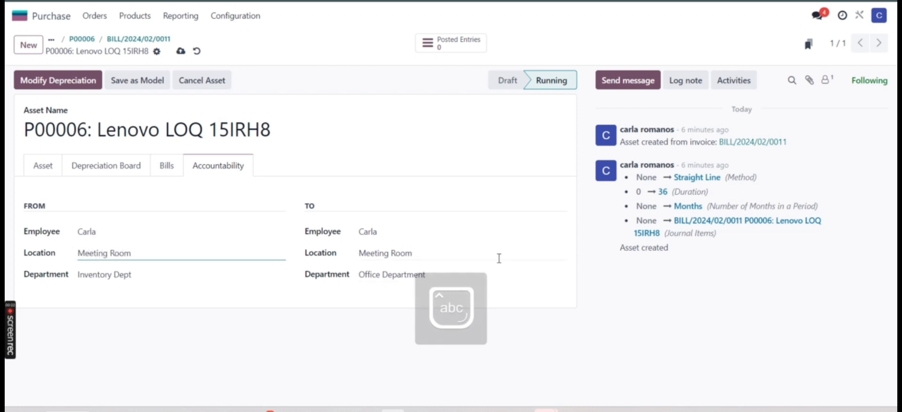
Replace the To employee with the name of the asset's new recipient.
{"action": "left_click_drag", "start_coordinate": [477, 258], "coordinate": [351, 257]}
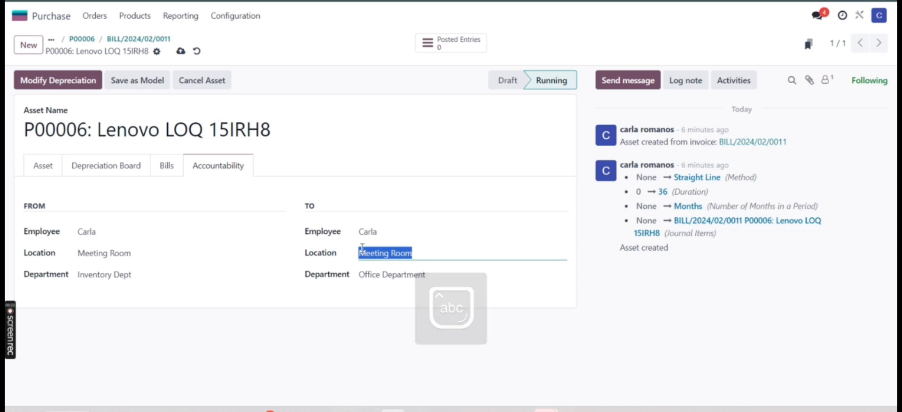
{"action": "left_click", "coordinate": [403, 234]}
{"action": "key", "text": "BackSpace"}
{"action": "key", "text": "BackSpace"}
{"action": "key", "text": "BackSpace"}
{"action": "key", "text": "BackSpace"}
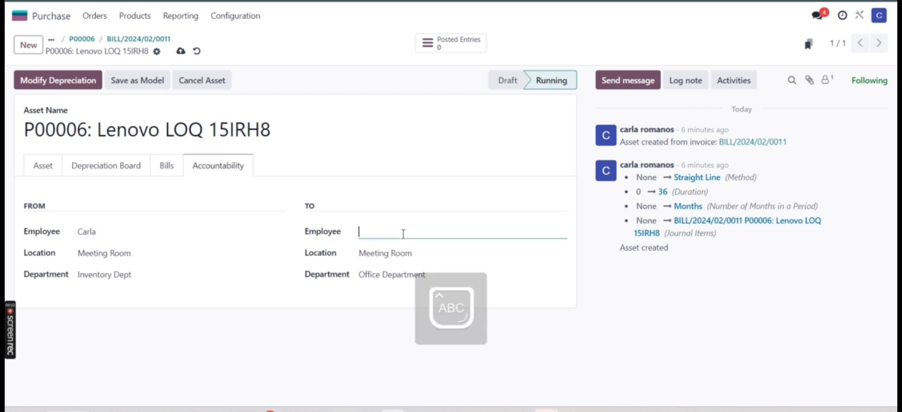
{"action": "type", "text": "Anavie"}
Change the From department to Office Department and save the asset.
{"action": "left_click", "coordinate": [177, 275]}
{"action": "left_click_drag", "start_coordinate": [177, 274], "coordinate": [80, 273]}
{"action": "key", "text": "BackSpace"}
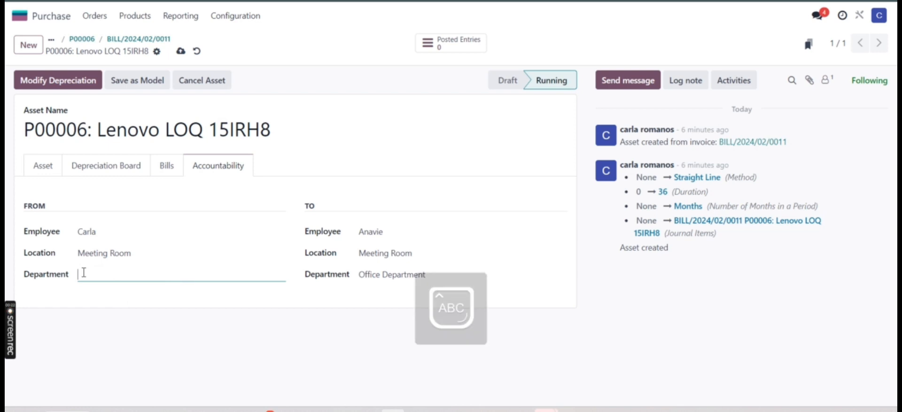
{"action": "type", "text": "Office Department"}
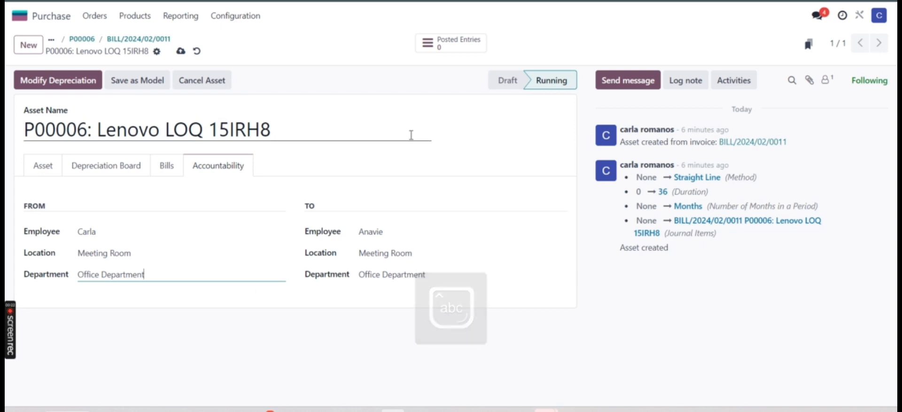
{"action": "left_click", "coordinate": [181, 51]}
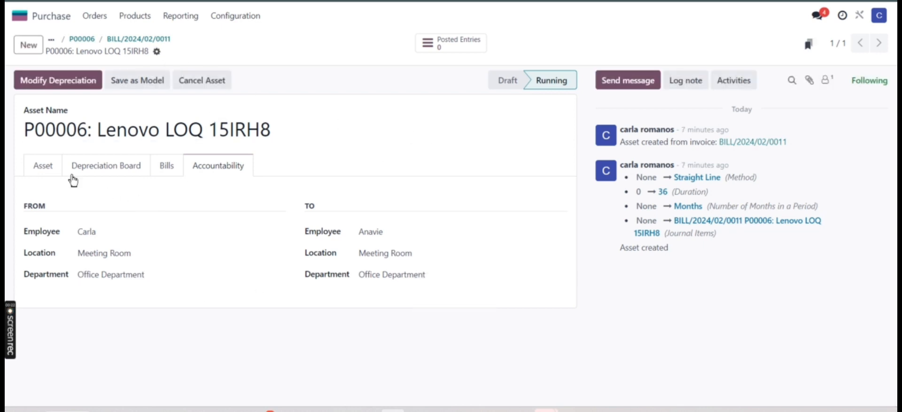
Recheck the saved asset's details and open the list of assets in the Accounting app.
{"action": "left_click", "coordinate": [44, 167]}
{"action": "left_click", "coordinate": [234, 171]}
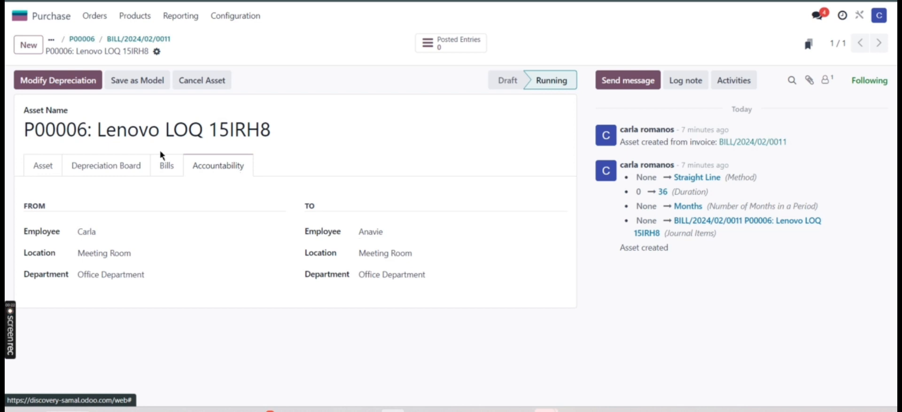
{"action": "left_click", "coordinate": [52, 165]}
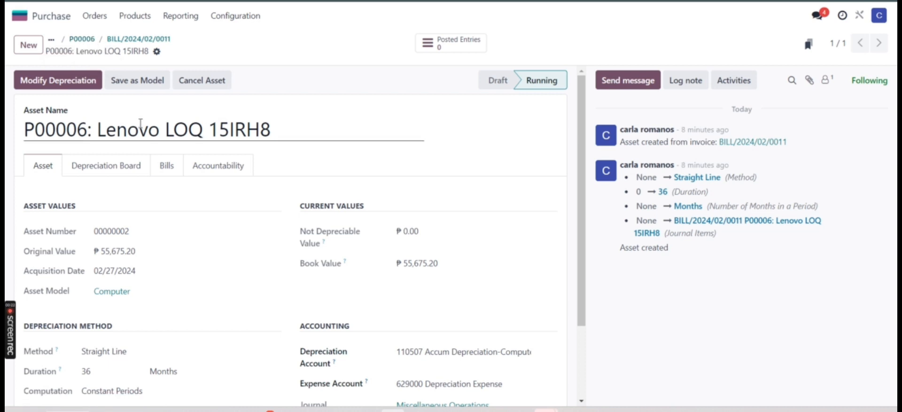
{"action": "left_click", "coordinate": [20, 15]}
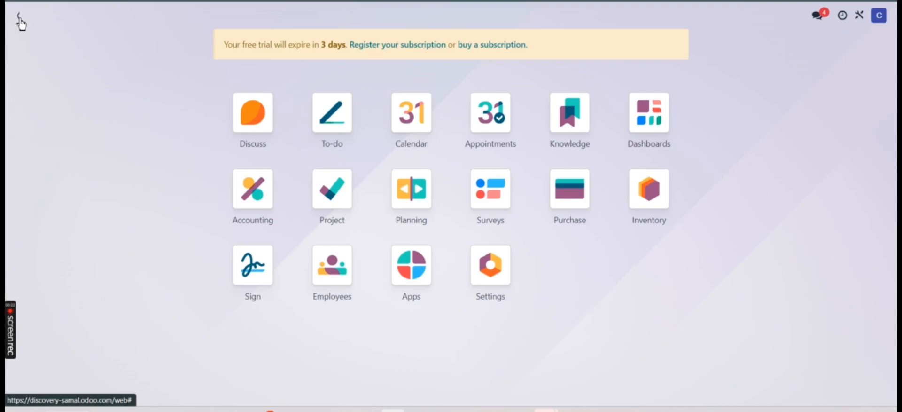
{"action": "left_click", "coordinate": [260, 203]}
{"action": "left_click", "coordinate": [262, 19]}
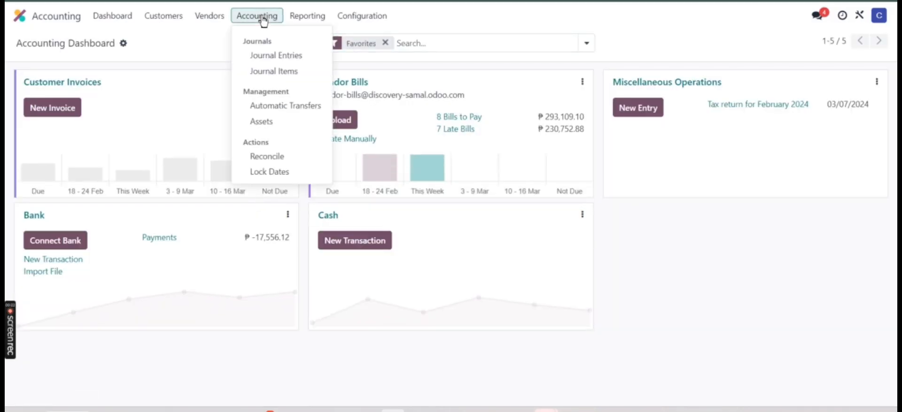
{"action": "left_click", "coordinate": [281, 122]}
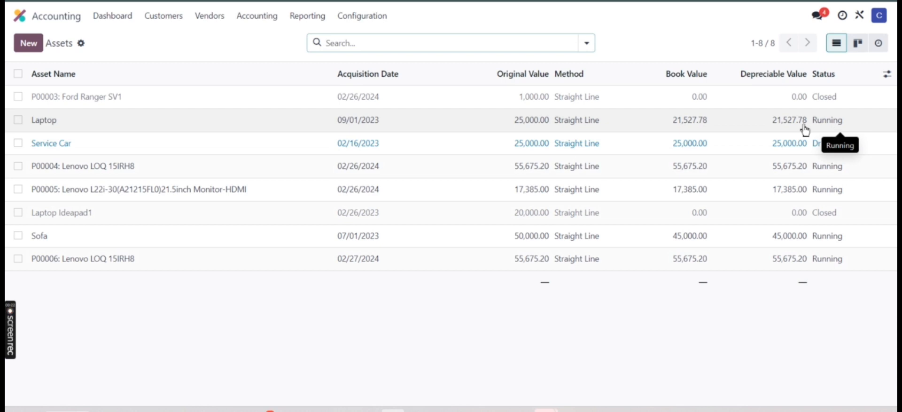
Create a new asset named Desktop with an original value of 60,000.
{"action": "left_click", "coordinate": [29, 43]}
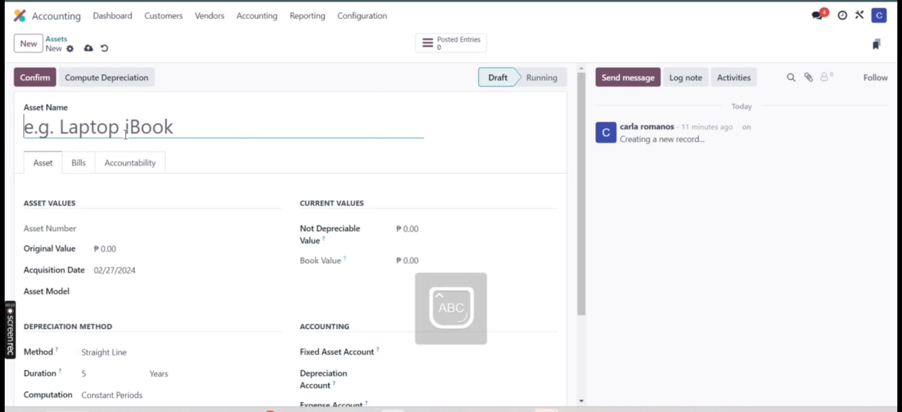
{"action": "type", "text": "Desktop"}
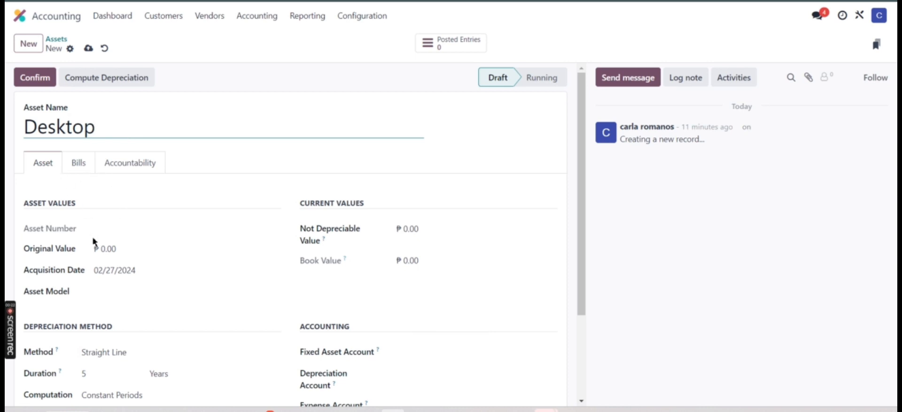
{"action": "left_click", "coordinate": [133, 250]}
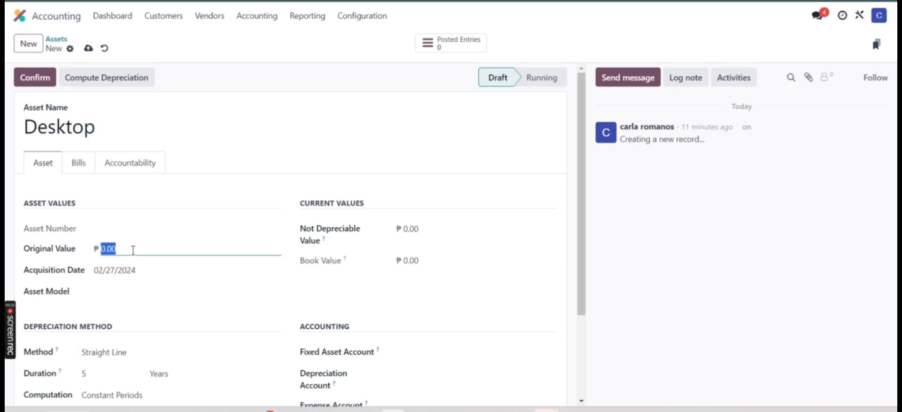
{"action": "type", "text": "60000"}
Set the Desktop asset's acquisition date to 02/27/2022.
{"action": "left_click", "coordinate": [140, 272]}
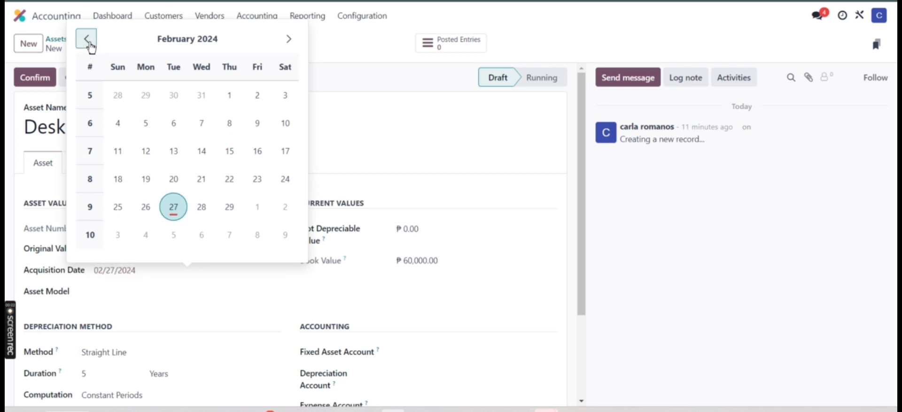
{"action": "left_click", "coordinate": [88, 40]}
{"action": "left_click", "coordinate": [88, 39]}
{"action": "left_click", "coordinate": [87, 39]}
{"action": "left_click", "coordinate": [87, 39]}
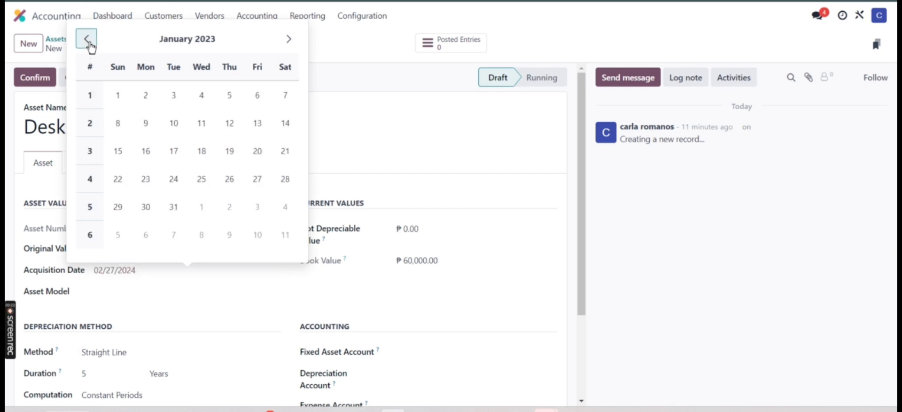
{"action": "left_click", "coordinate": [87, 40]}
{"action": "left_click", "coordinate": [87, 39]}
{"action": "left_click", "coordinate": [87, 39]}
{"action": "left_click", "coordinate": [88, 39]}
{"action": "left_click", "coordinate": [87, 39]}
{"action": "left_click", "coordinate": [87, 39]}
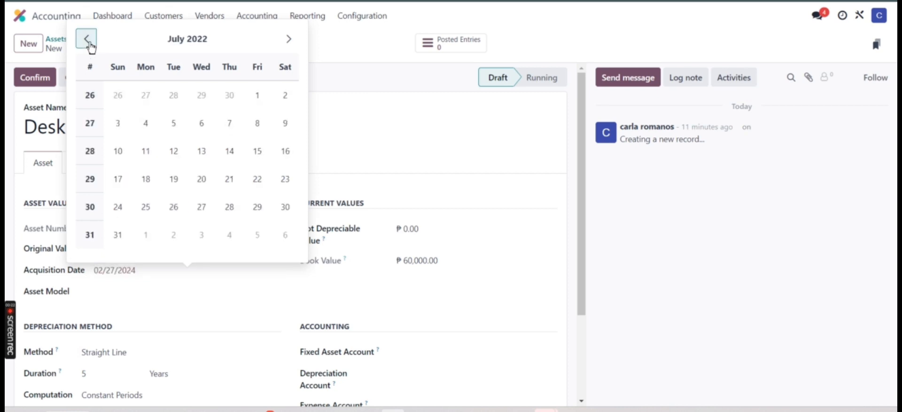
{"action": "left_click", "coordinate": [88, 39]}
{"action": "left_click", "coordinate": [87, 39]}
{"action": "left_click", "coordinate": [87, 39]}
{"action": "left_click", "coordinate": [88, 39]}
{"action": "left_click", "coordinate": [87, 40]}
{"action": "left_click", "coordinate": [87, 39]}
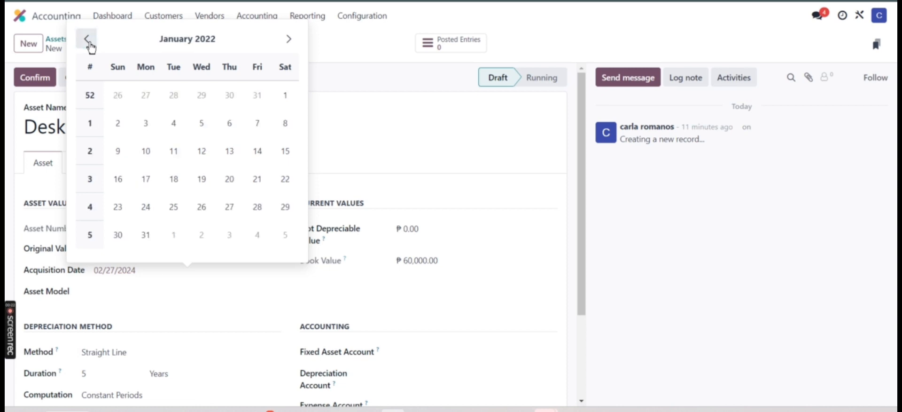
{"action": "left_click", "coordinate": [288, 38]}
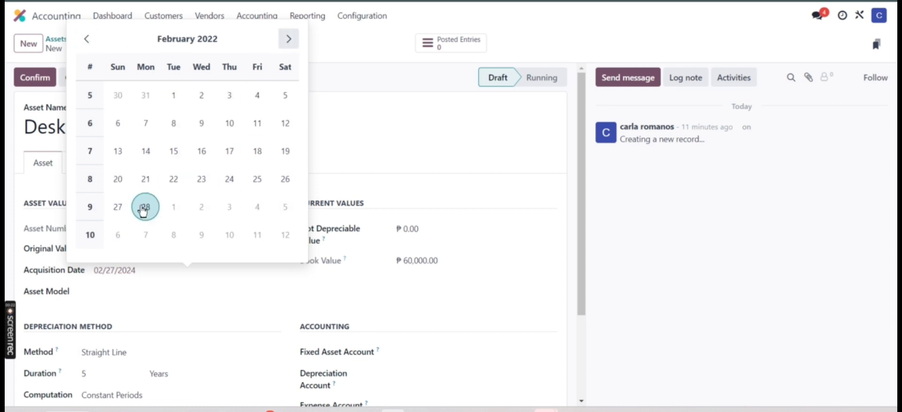
{"action": "left_click", "coordinate": [121, 206]}
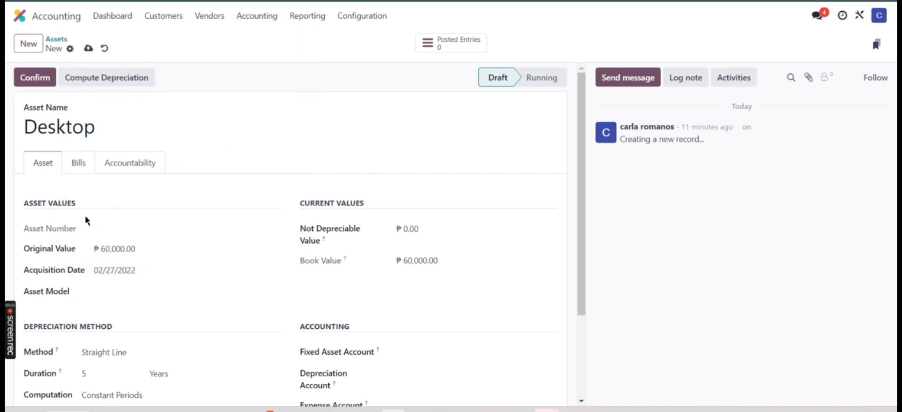
Assign the Computer asset model and check the depreciation method and accounts it fills in.
{"action": "left_click", "coordinate": [139, 297]}
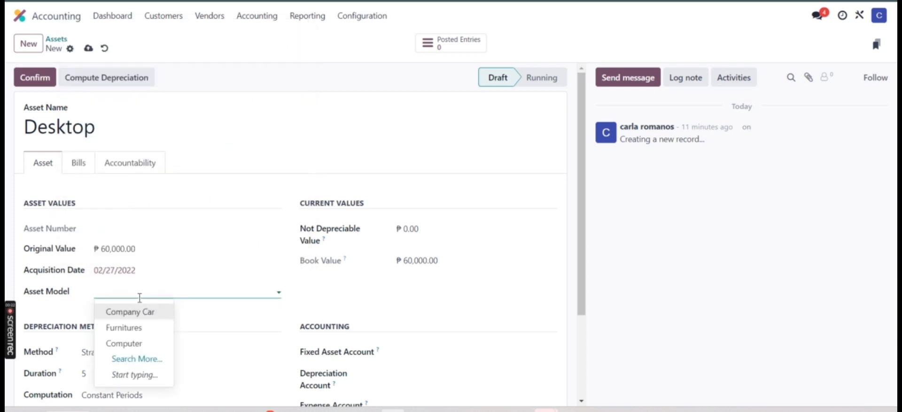
{"action": "left_click", "coordinate": [134, 343]}
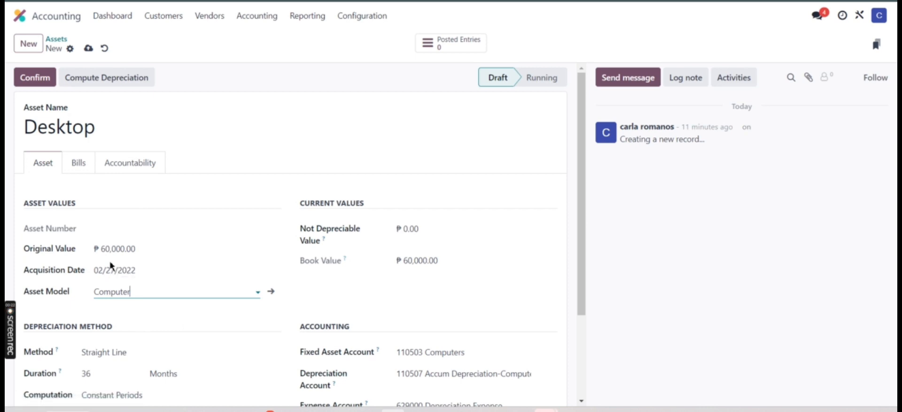
{"action": "scroll", "coordinate": [159, 288], "scroll_direction": "down", "scroll_amount": 2}
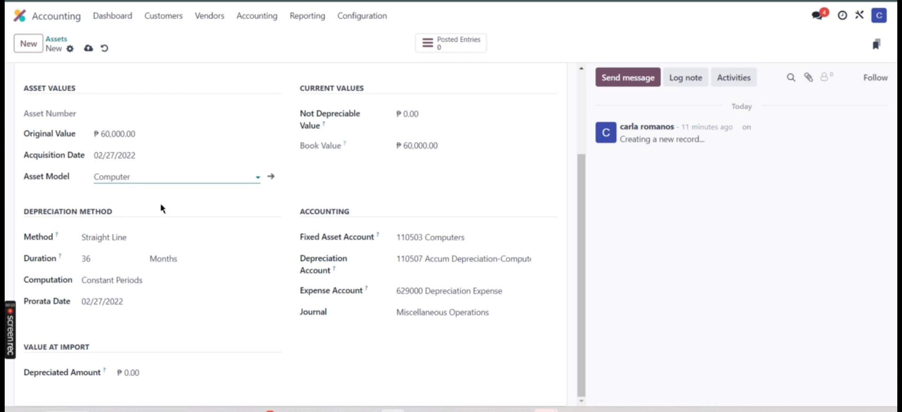
{"action": "scroll", "coordinate": [160, 203], "scroll_direction": "up", "scroll_amount": 3}
{"action": "scroll", "coordinate": [160, 203], "scroll_direction": "down", "scroll_amount": 3}
{"action": "scroll", "coordinate": [160, 203], "scroll_direction": "up", "scroll_amount": 3}
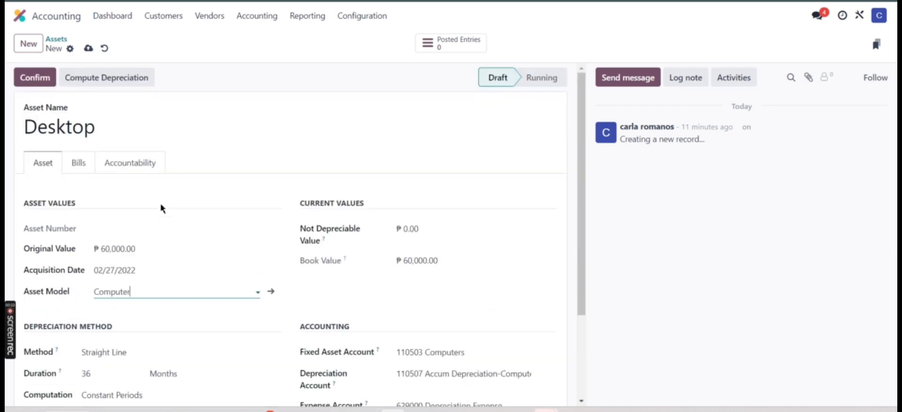
Confirm the Desktop asset and print its asset number.
{"action": "left_click", "coordinate": [44, 79]}
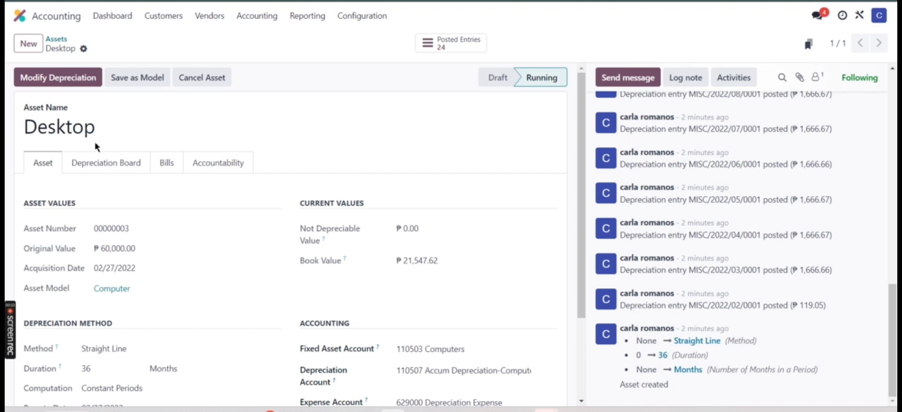
{"action": "left_click", "coordinate": [84, 49]}
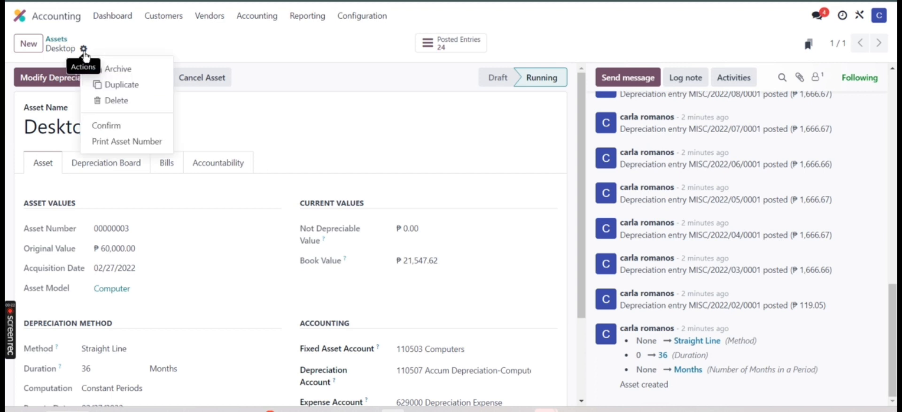
{"action": "left_click", "coordinate": [123, 142]}
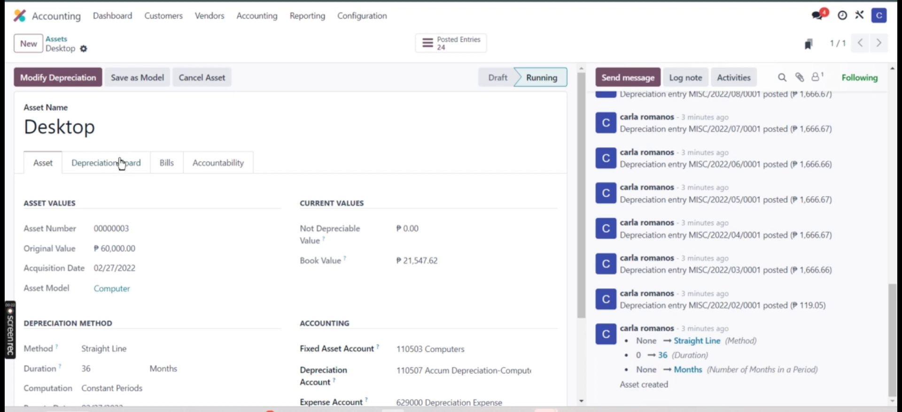
Review the Desktop asset's depreciation board, including its posted and draft lines.
{"action": "left_click", "coordinate": [121, 162]}
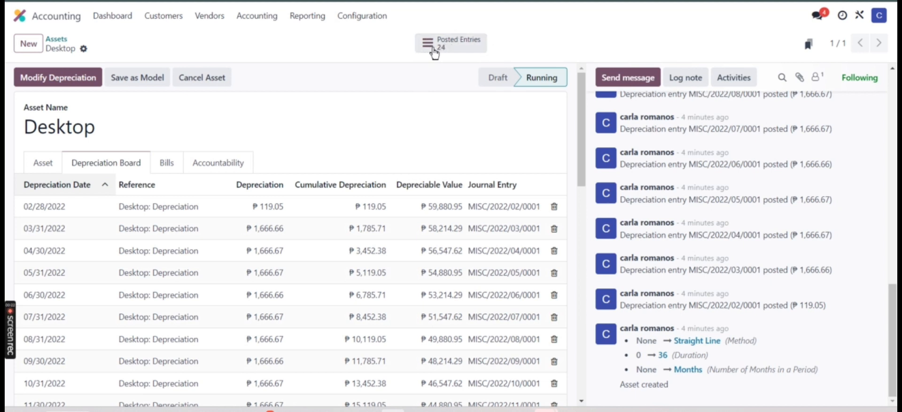
{"action": "scroll", "coordinate": [391, 176], "scroll_direction": "down", "scroll_amount": 2}
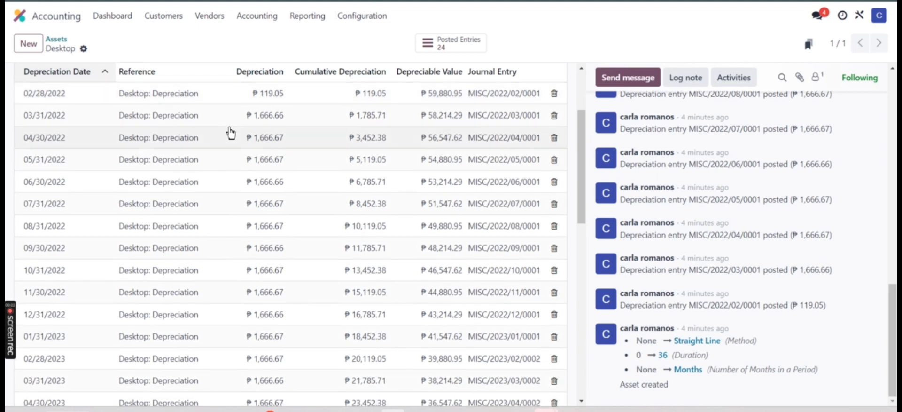
{"action": "scroll", "coordinate": [230, 133], "scroll_direction": "down", "scroll_amount": 3}
{"action": "scroll", "coordinate": [230, 133], "scroll_direction": "down", "scroll_amount": 5}
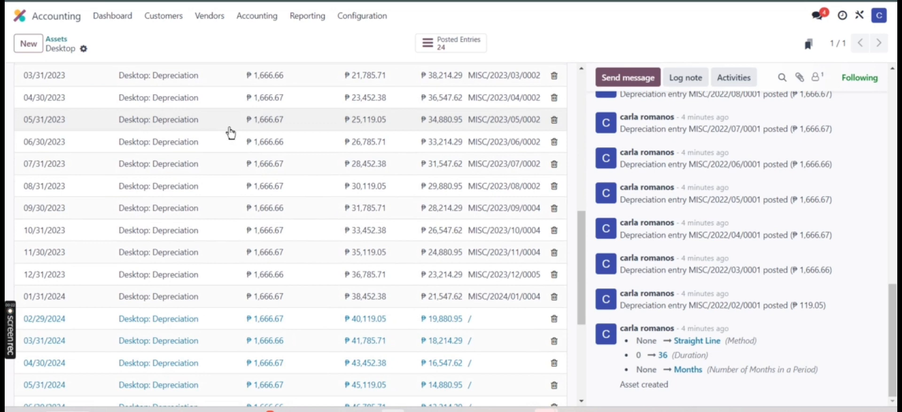
{"action": "scroll", "coordinate": [231, 133], "scroll_direction": "down", "scroll_amount": 1}
Look through the journal entries posted for the Desktop asset and return to the asset record.
{"action": "left_click", "coordinate": [439, 47]}
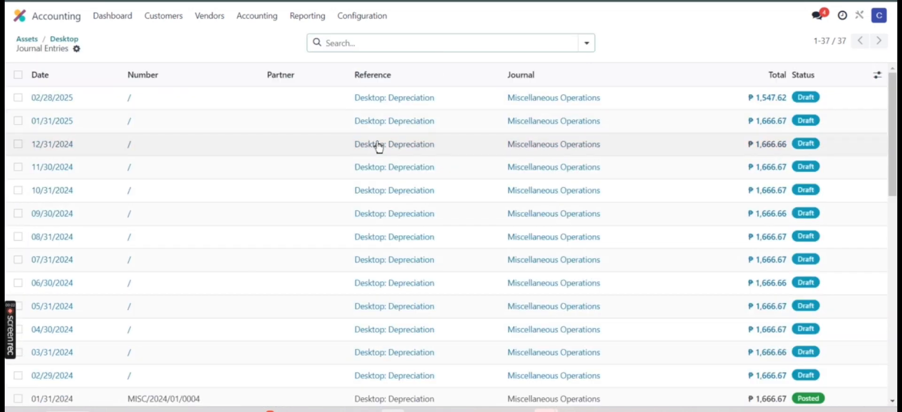
{"action": "scroll", "coordinate": [378, 146], "scroll_direction": "down", "scroll_amount": 5}
{"action": "scroll", "coordinate": [379, 146], "scroll_direction": "up", "scroll_amount": 5}
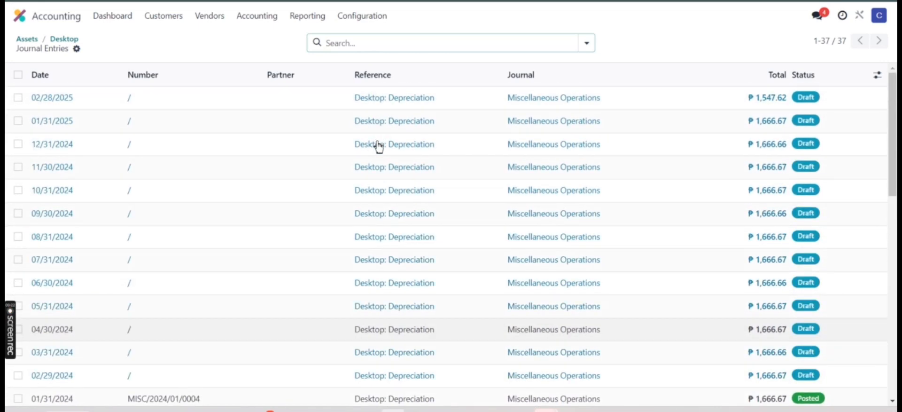
{"action": "left_click", "coordinate": [75, 40]}
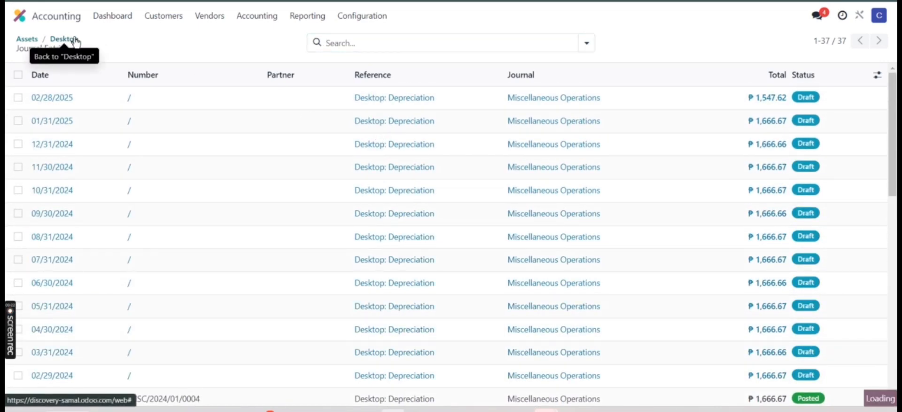
Examine the depreciation schedule through its last period, and check the bills linked to the Desktop asset.
{"action": "scroll", "coordinate": [177, 274], "scroll_direction": "down", "scroll_amount": 7}
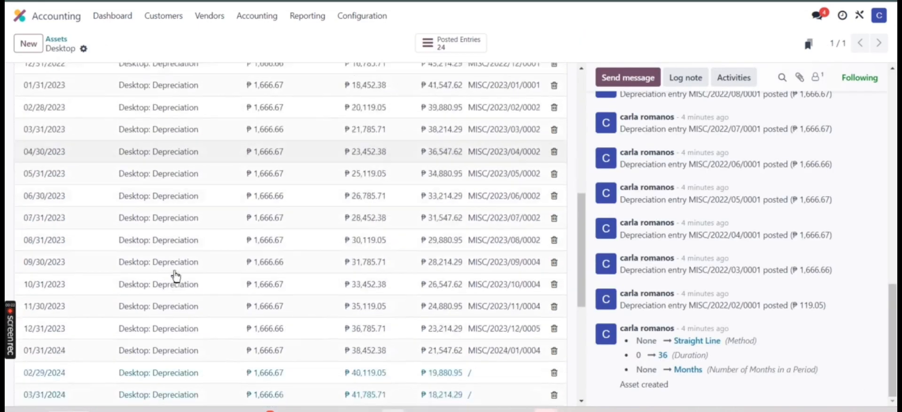
{"action": "scroll", "coordinate": [177, 277], "scroll_direction": "down", "scroll_amount": 5}
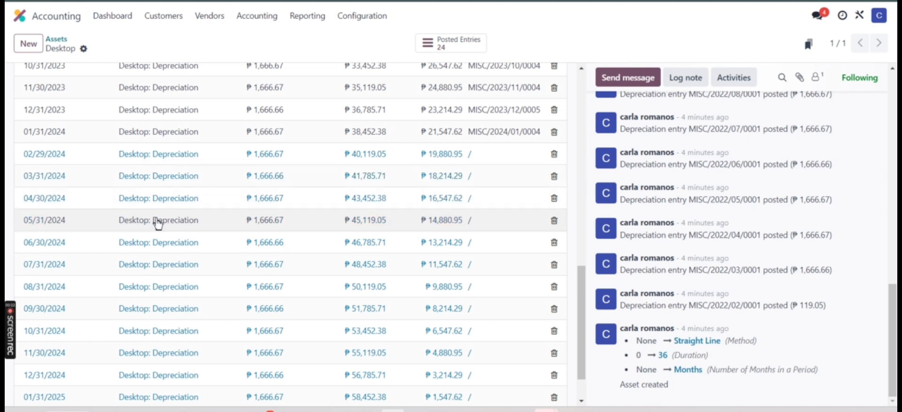
{"action": "scroll", "coordinate": [158, 224], "scroll_direction": "down", "scroll_amount": 2}
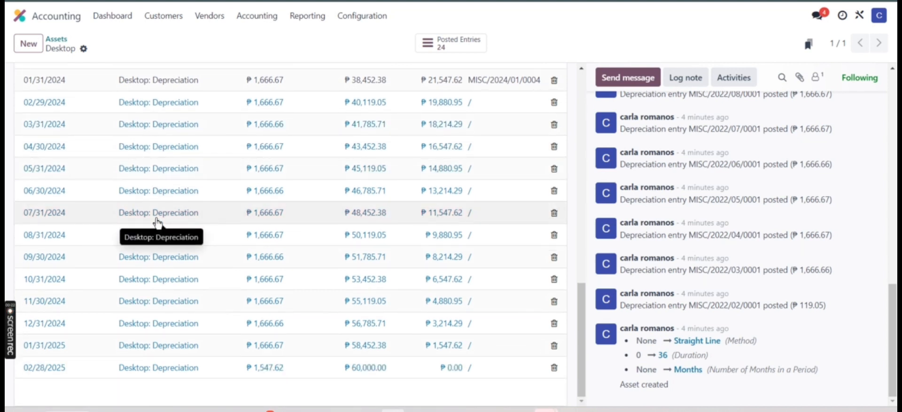
{"action": "scroll", "coordinate": [359, 256], "scroll_direction": "up", "scroll_amount": 5}
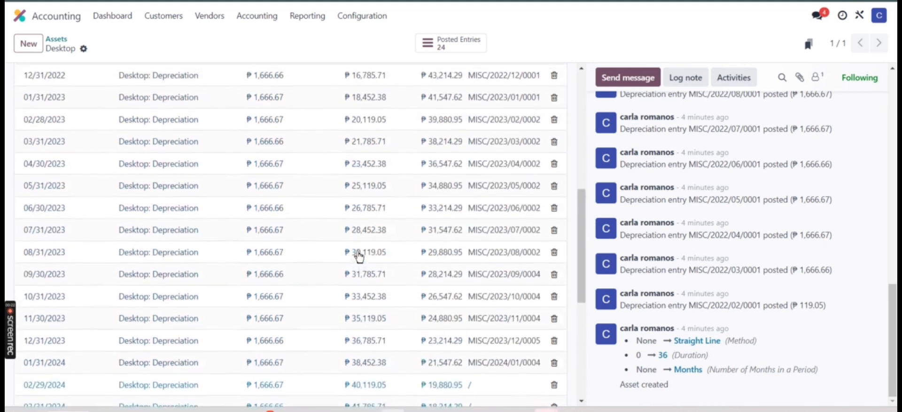
{"action": "scroll", "coordinate": [360, 256], "scroll_direction": "up", "scroll_amount": 5}
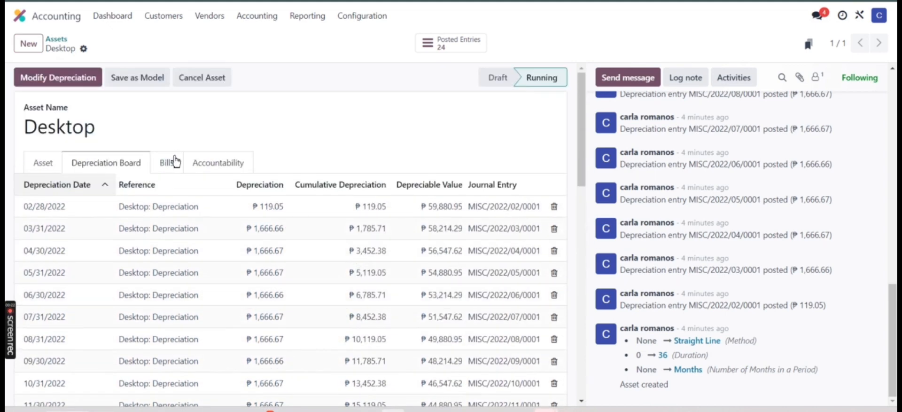
{"action": "left_click", "coordinate": [174, 163]}
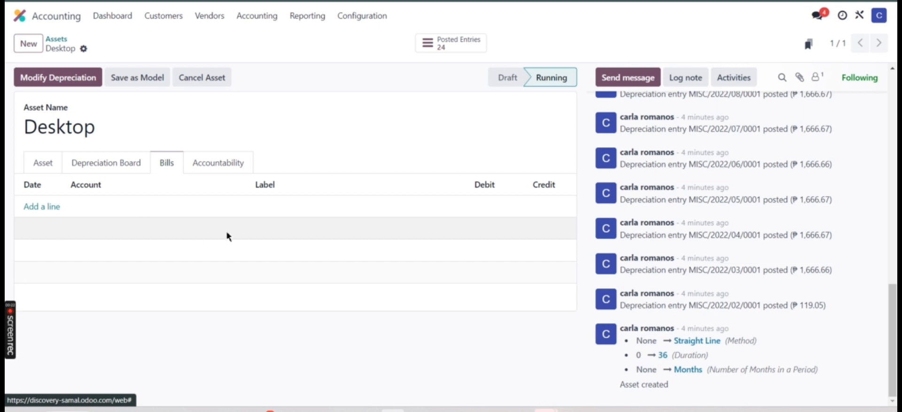
In the Desktop asset's accountability details, enter the From employee's name and set the From location to Warehouse.
{"action": "left_click", "coordinate": [231, 174]}
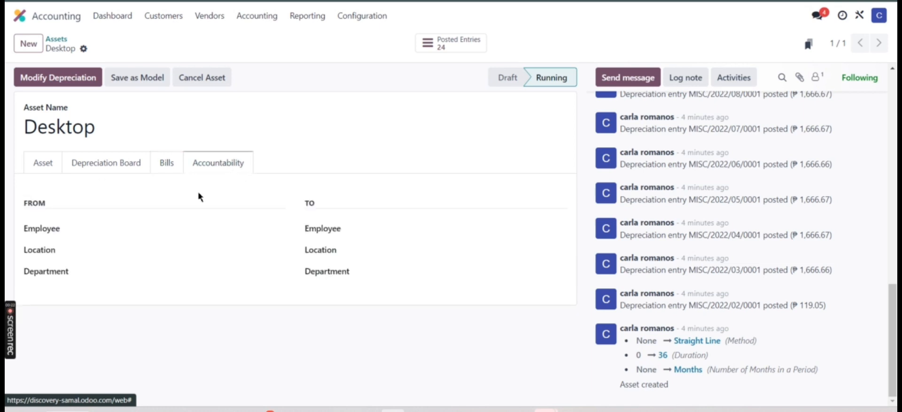
{"action": "left_click", "coordinate": [143, 229]}
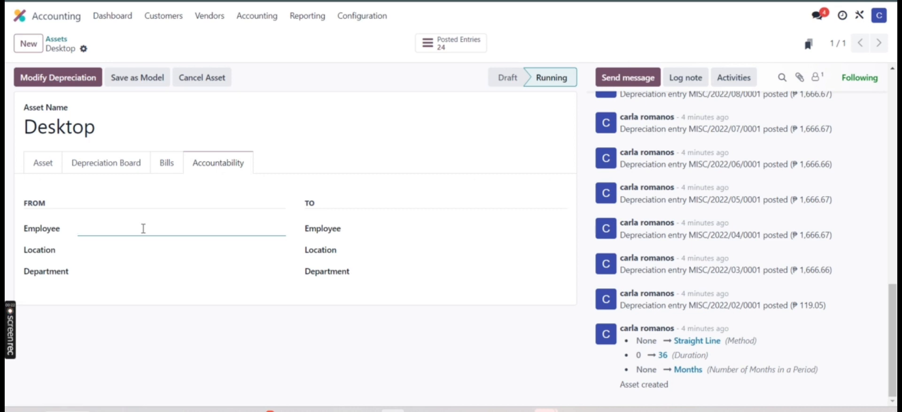
{"action": "type", "text": "Rica"}
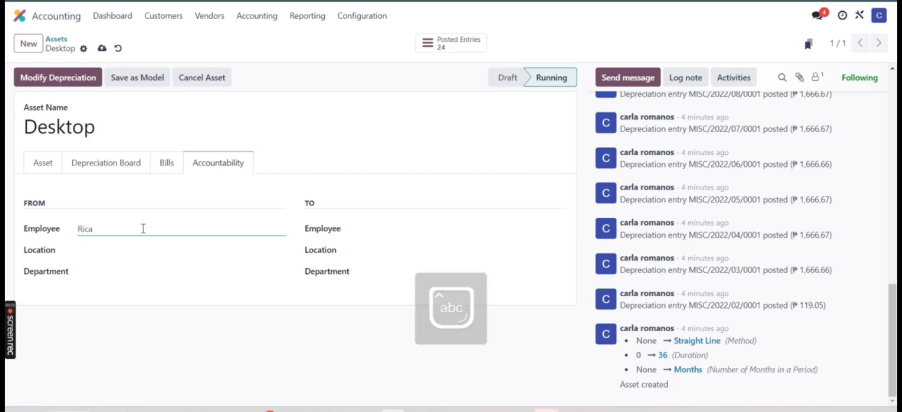
{"action": "left_click", "coordinate": [119, 253]}
{"action": "type", "text": "War"}
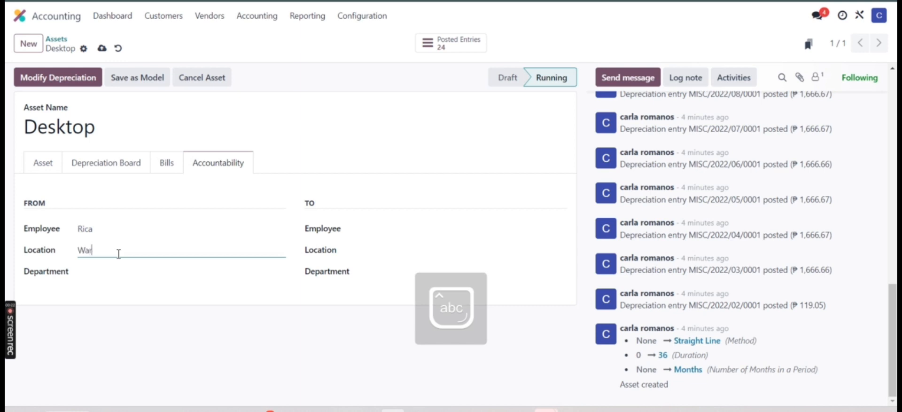
{"action": "type", "text": "ehouse"}
Set the From department to Inventory Department.
{"action": "left_click", "coordinate": [113, 272]}
{"action": "type", "text": "Inve"}
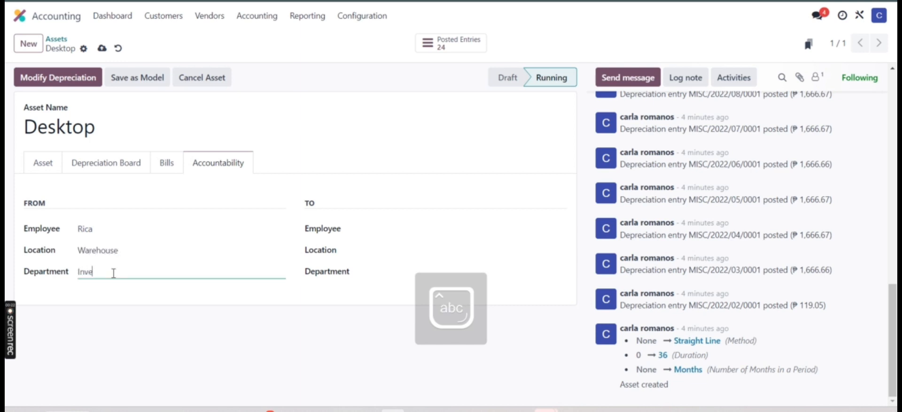
{"action": "type", "text": "ntory"}
{"action": "key", "text": "Caps_Lock"}
{"action": "type", "text": "DE"}
{"action": "key", "text": "Caps_Lock"}
{"action": "type", "text": "eprat"}
{"action": "key", "text": "BackSpace"}
{"action": "type", "text": "artment"}
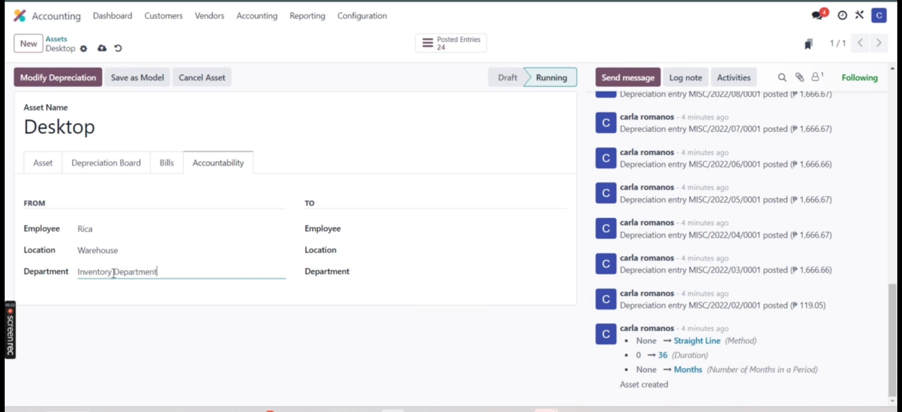
In the Desktop asset's accountability details, enter the To employee's name and set the To location to Meeting Room.
{"action": "left_click", "coordinate": [395, 229]}
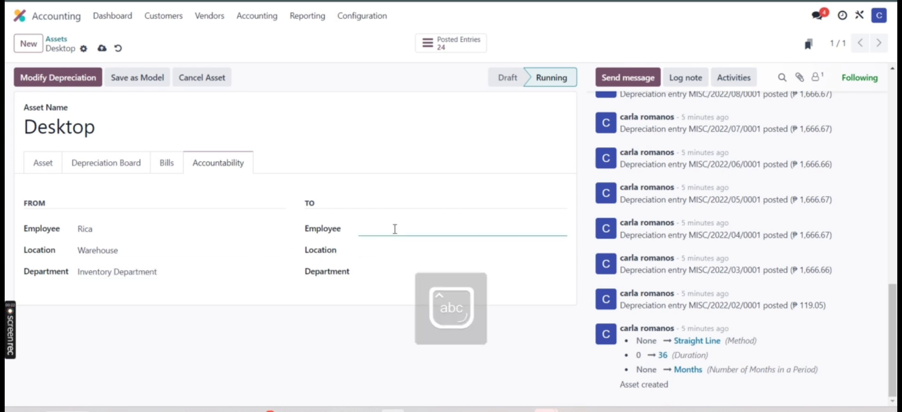
{"action": "type", "text": "Carla"}
{"action": "left_click", "coordinate": [378, 249]}
{"action": "key", "text": "Caps_Lock"}
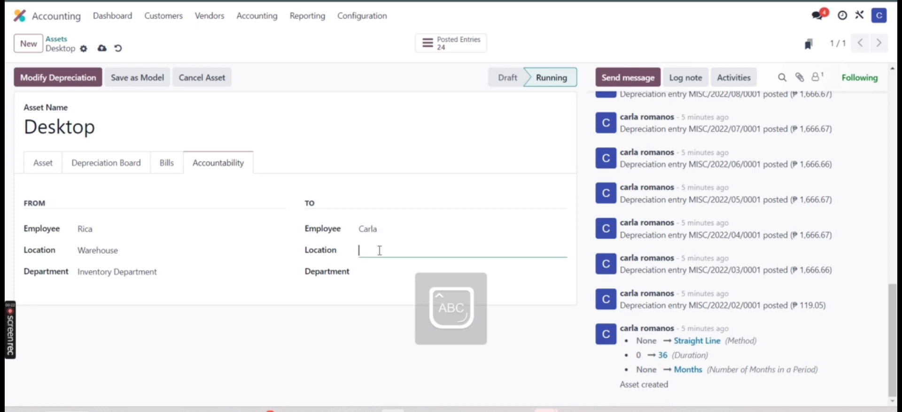
{"action": "type", "text": "M"}
{"action": "key", "text": "Caps_Lock"}
{"action": "type", "text": "eeting Room"}
Set the To department to Office Department and save the Desktop asset.
{"action": "left_click", "coordinate": [375, 271]}
{"action": "type", "text": "Offi"}
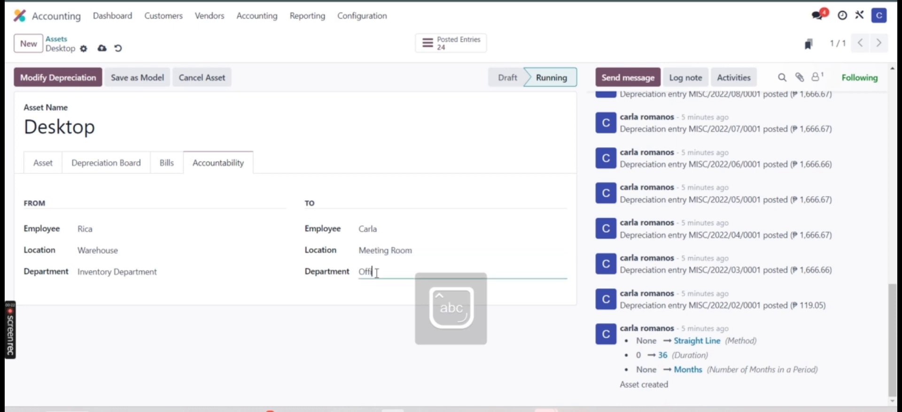
{"action": "type", "text": "ce Dept"}
{"action": "type", "text": "rtment"}
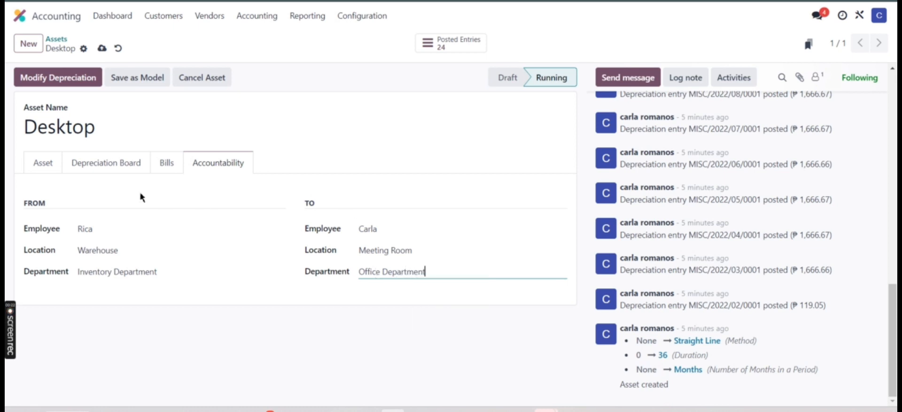
{"action": "left_click", "coordinate": [50, 163]}
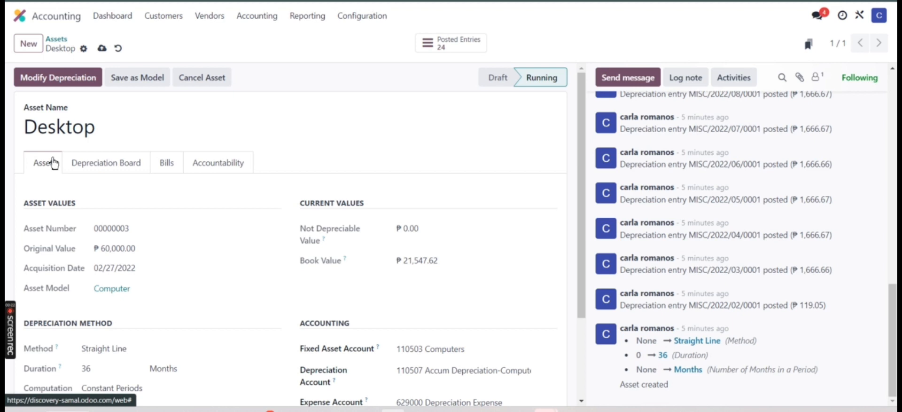
{"action": "left_click", "coordinate": [107, 51]}
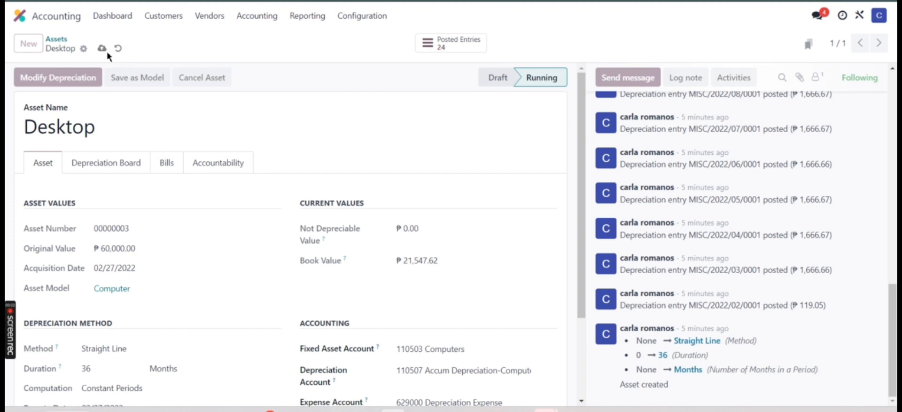
Leave the Desktop asset for the assets list and open the Depreciation Schedule report.
{"action": "left_click", "coordinate": [56, 40]}
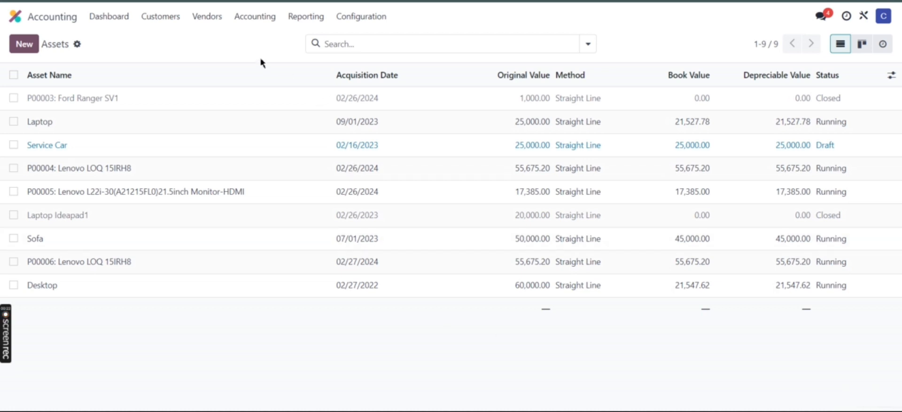
{"action": "left_click", "coordinate": [304, 24]}
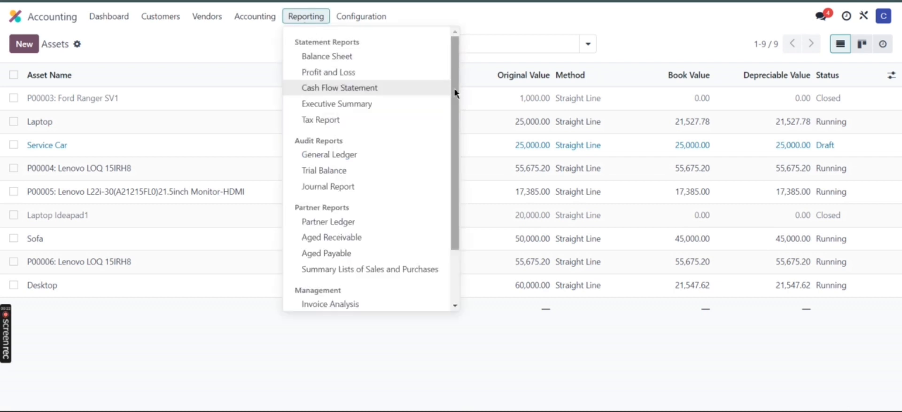
{"action": "left_click_drag", "start_coordinate": [456, 78], "coordinate": [459, 157]}
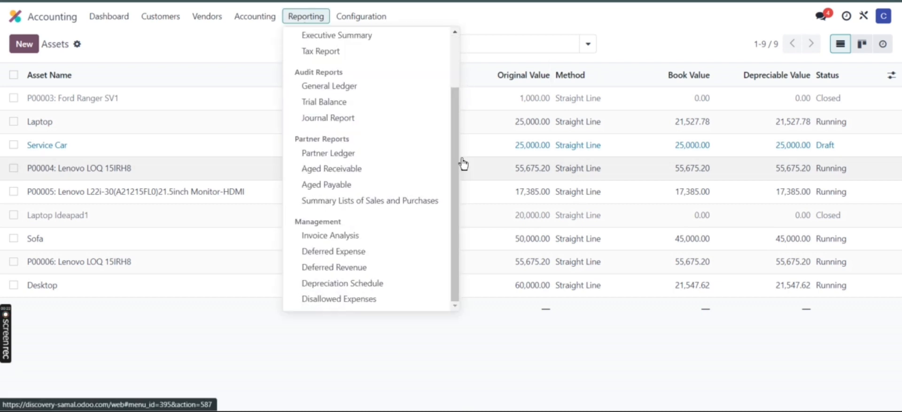
{"action": "left_click", "coordinate": [374, 287]}
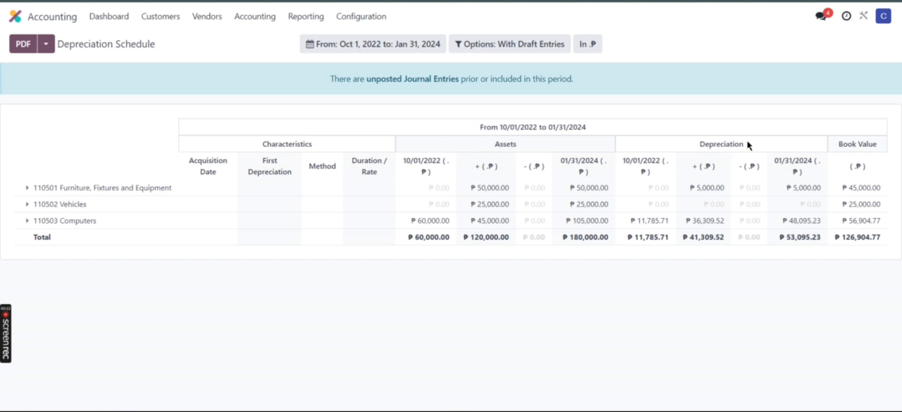
Expand the Computers, Vehicles, and Furniture, Fixtures and Equipment accounts to view their individual assets.
{"action": "left_click", "coordinate": [60, 221]}
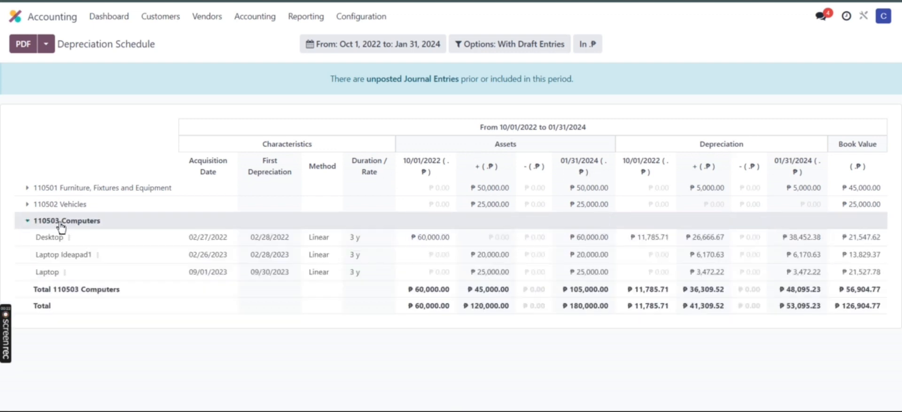
{"action": "left_click", "coordinate": [43, 205]}
{"action": "left_click", "coordinate": [40, 189]}
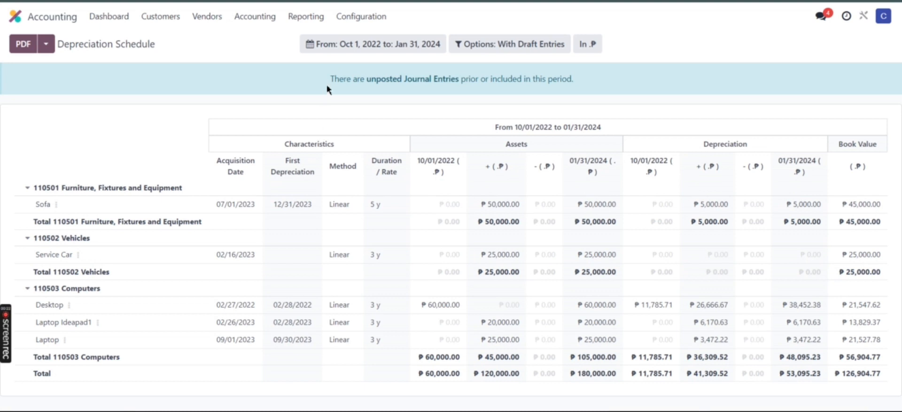
Set the report's start date to 06/23/2023 and apply the new date range.
{"action": "left_click", "coordinate": [405, 45]}
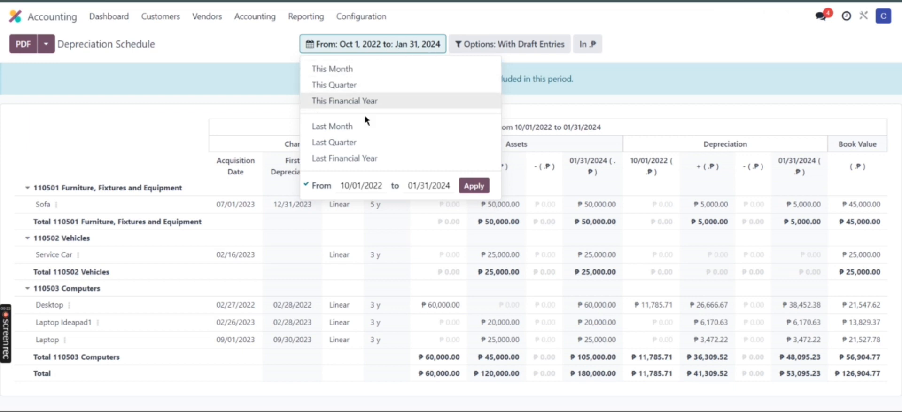
{"action": "left_click", "coordinate": [359, 186]}
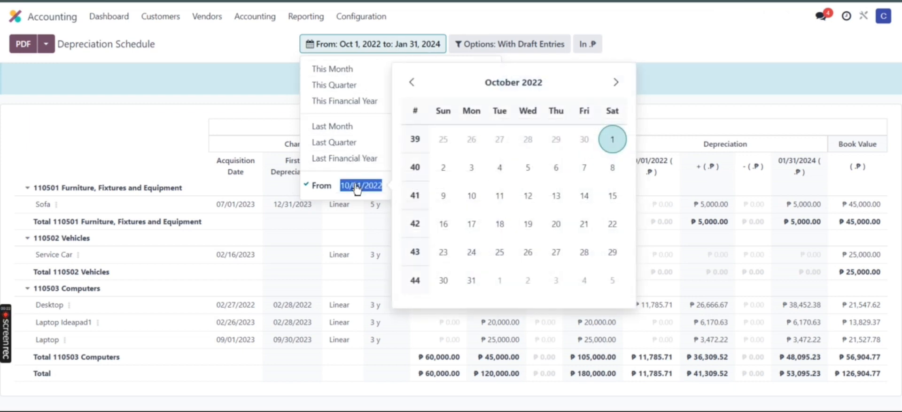
{"action": "left_click", "coordinate": [617, 91]}
{"action": "left_click", "coordinate": [617, 92]}
{"action": "left_click", "coordinate": [617, 92]}
{"action": "left_click", "coordinate": [617, 92]}
{"action": "left_click", "coordinate": [617, 92]}
{"action": "left_click", "coordinate": [617, 92]}
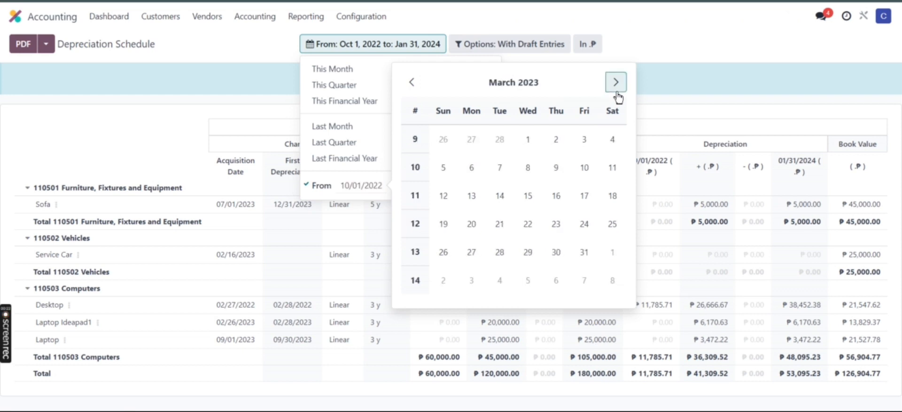
{"action": "left_click", "coordinate": [617, 92]}
{"action": "left_click", "coordinate": [616, 93]}
{"action": "left_click", "coordinate": [616, 93]}
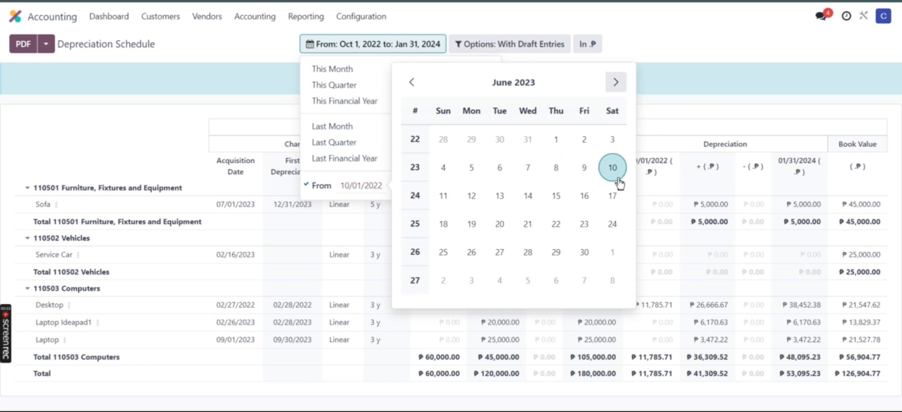
{"action": "left_click", "coordinate": [581, 222]}
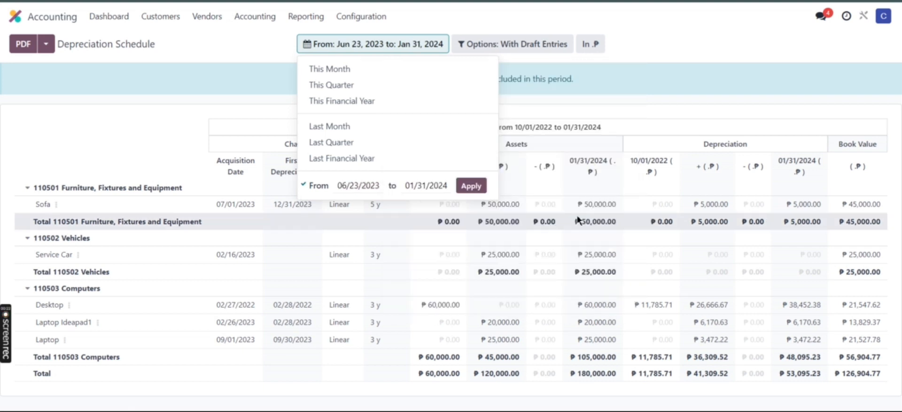
{"action": "left_click", "coordinate": [472, 190]}
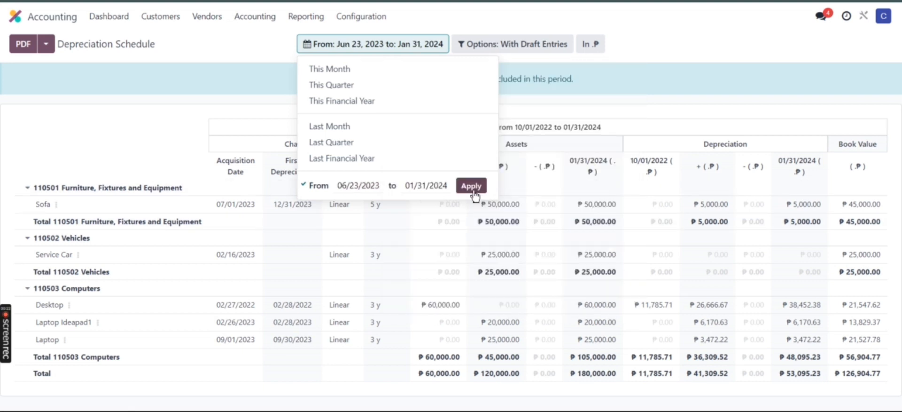
Expand all three asset accounts in the report for the new period to review each asset's depreciation.
{"action": "left_click", "coordinate": [105, 191]}
{"action": "left_click", "coordinate": [59, 237]}
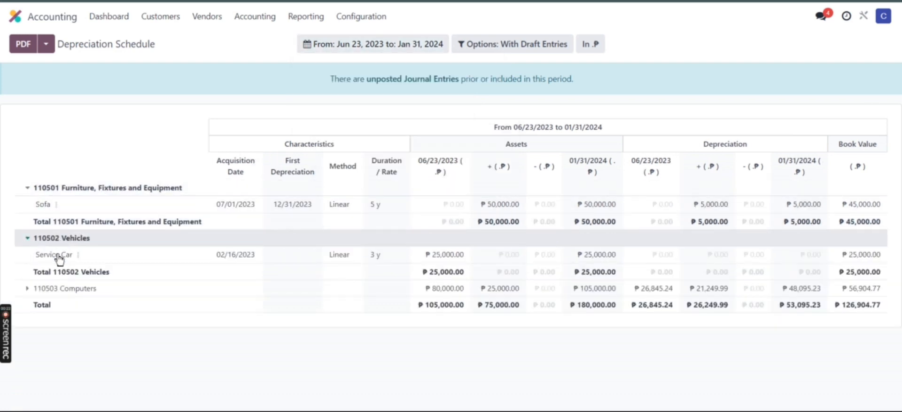
{"action": "left_click", "coordinate": [64, 288]}
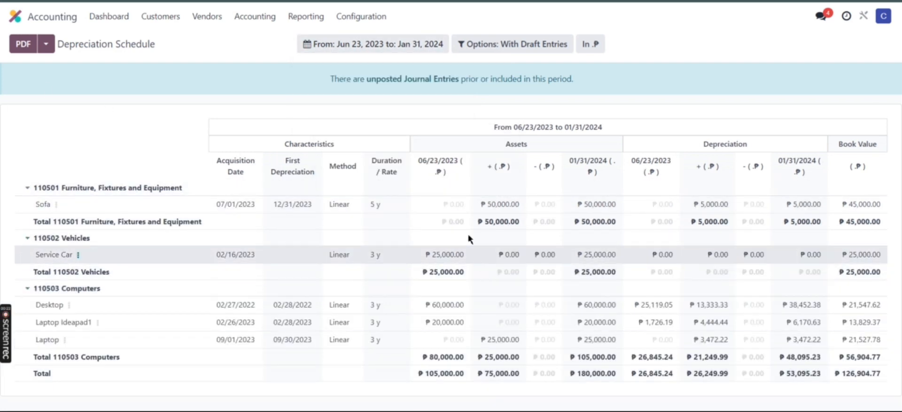
Exclude draft entries from the Depreciation Schedule and expand the Furniture, Fixtures and Equipment account.
{"action": "left_click", "coordinate": [522, 49]}
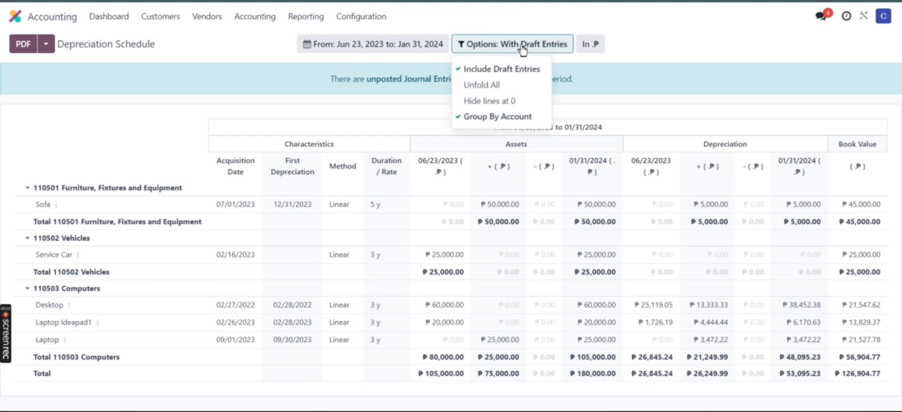
{"action": "left_click", "coordinate": [521, 71]}
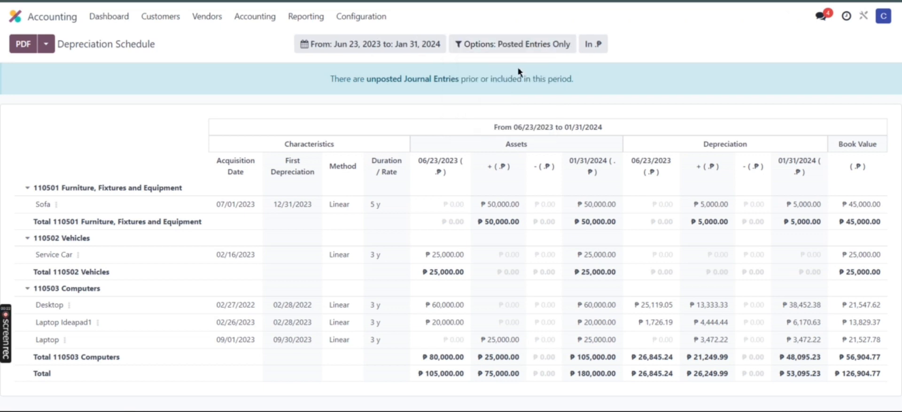
{"action": "left_click", "coordinate": [76, 205]}
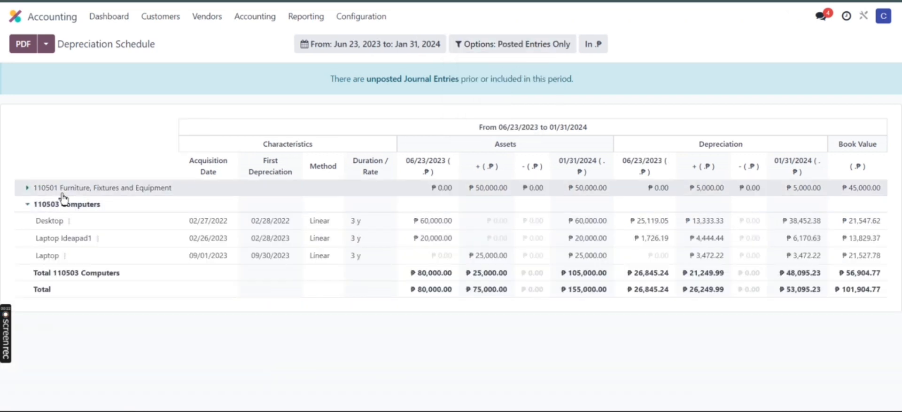
{"action": "left_click", "coordinate": [61, 187]}
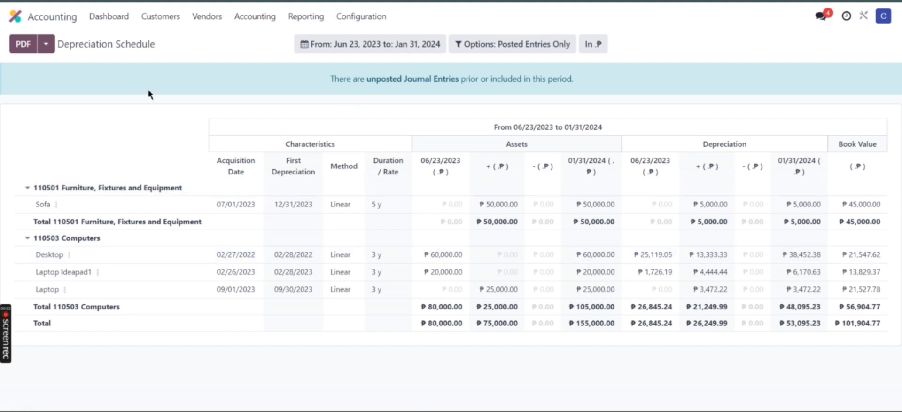
Export the Depreciation Schedule as XLSX, review the downloaded file in Excel, and switch back to Odoo.
{"action": "left_click", "coordinate": [52, 48]}
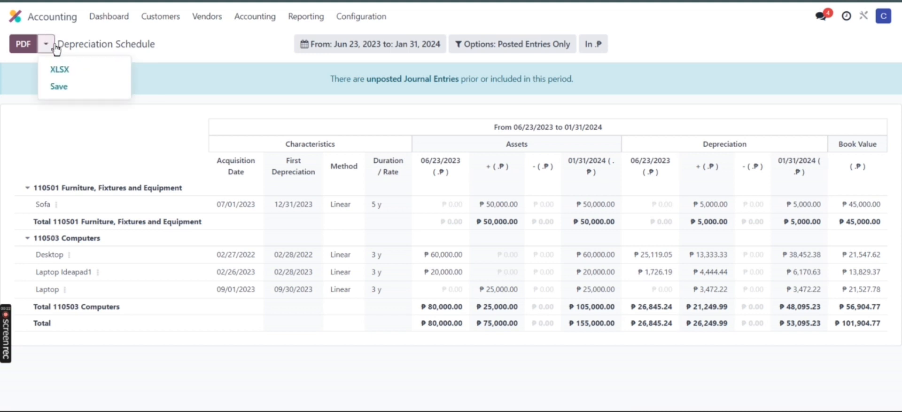
{"action": "left_click", "coordinate": [85, 71]}
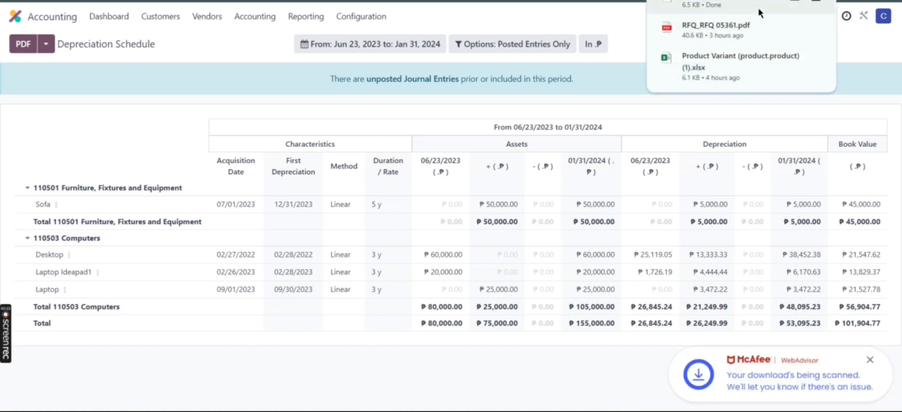
{"action": "left_click", "coordinate": [760, 13]}
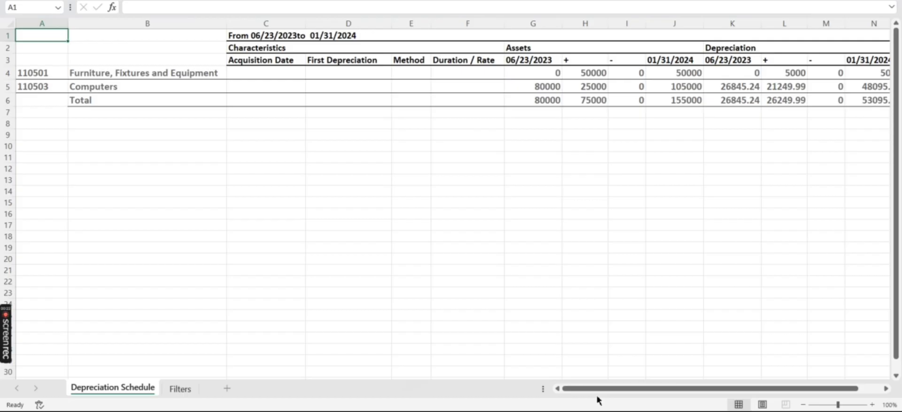
{"action": "left_click_drag", "start_coordinate": [593, 393], "coordinate": [541, 405]}
{"action": "key", "text": "alt+Tab"}
Go to the assets list and open the asset named Laptop.
{"action": "left_click", "coordinate": [306, 16]}
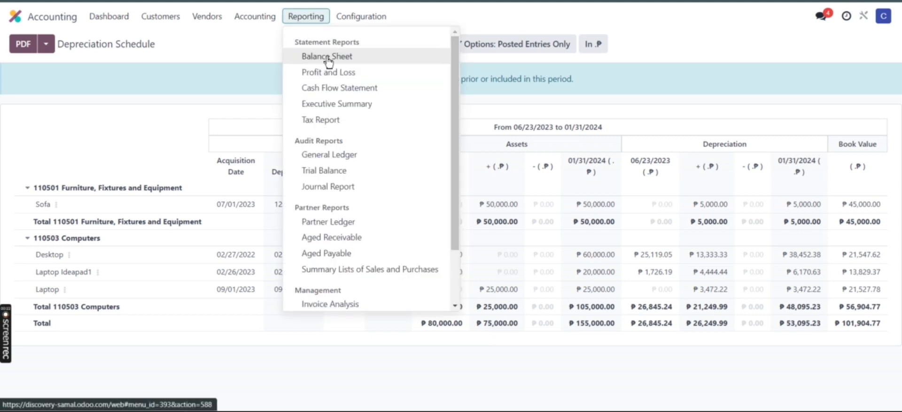
{"action": "left_click", "coordinate": [245, 54]}
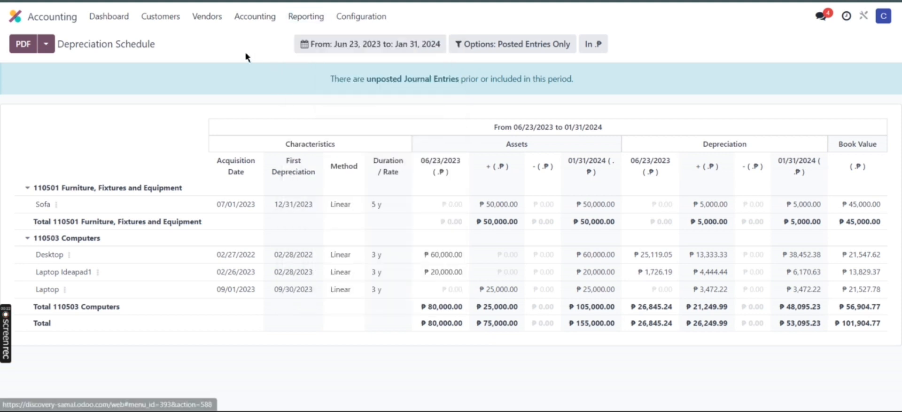
{"action": "left_click", "coordinate": [260, 19]}
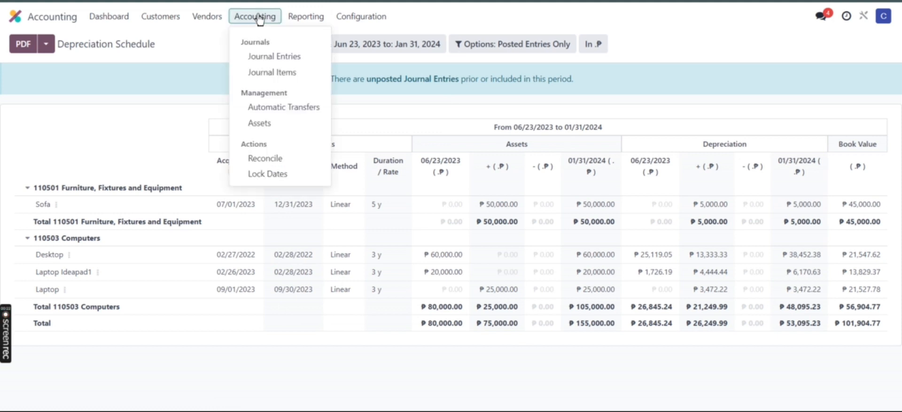
{"action": "left_click", "coordinate": [277, 131]}
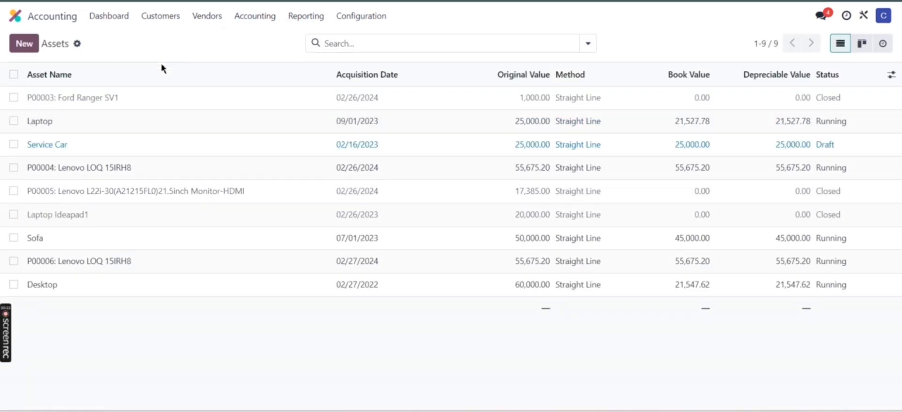
{"action": "left_click", "coordinate": [101, 128]}
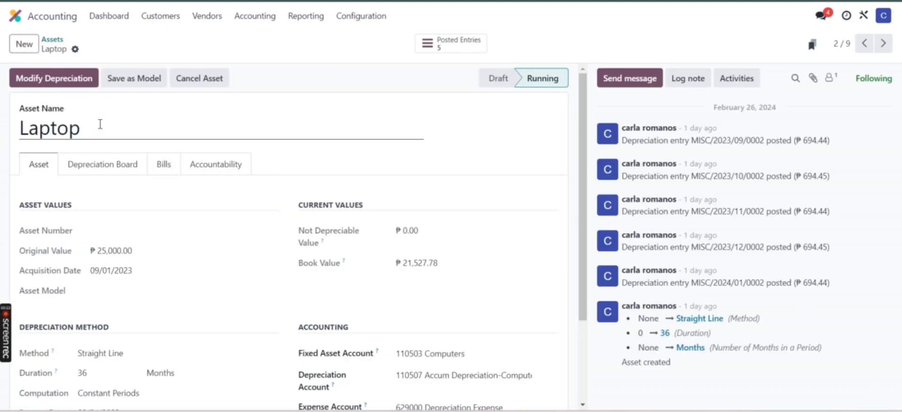
Open the depreciation modification for the Laptop asset and examine the Sell, Re-evaluate and Pause options.
{"action": "left_click", "coordinate": [46, 79]}
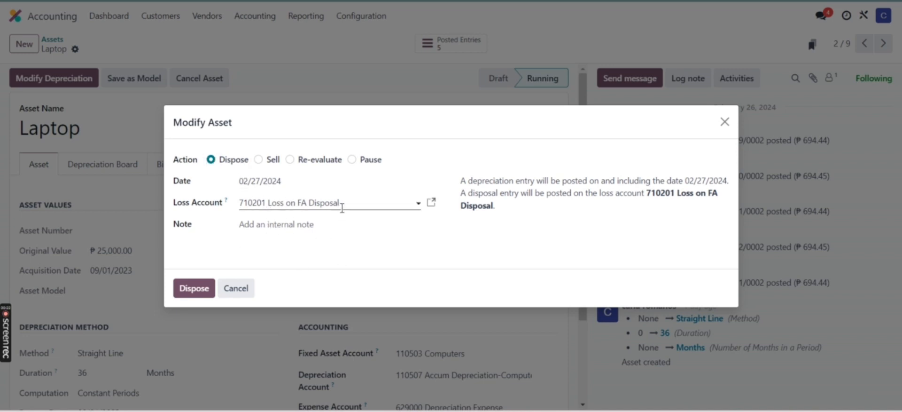
{"action": "left_click", "coordinate": [258, 159]}
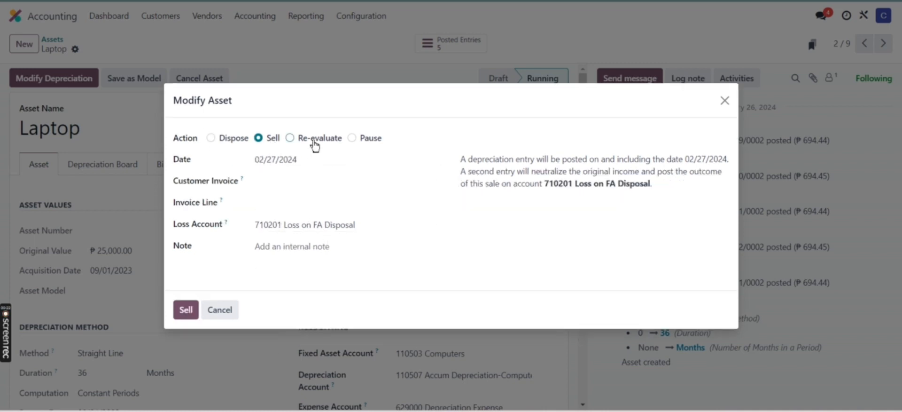
{"action": "left_click", "coordinate": [315, 141]}
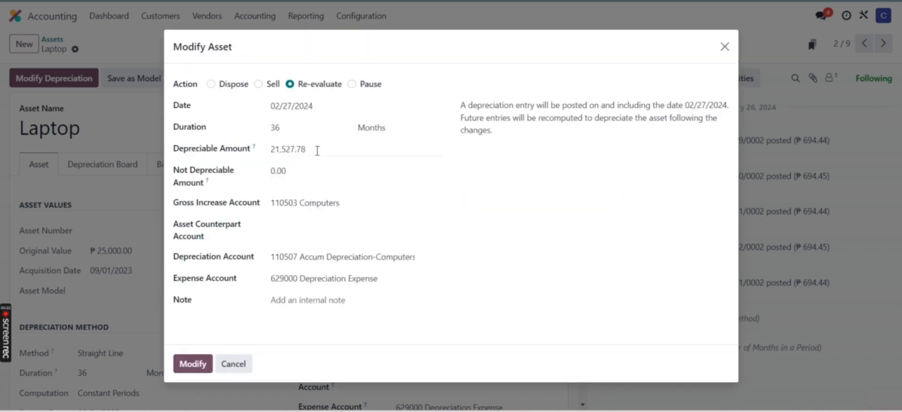
{"action": "left_click", "coordinate": [317, 151]}
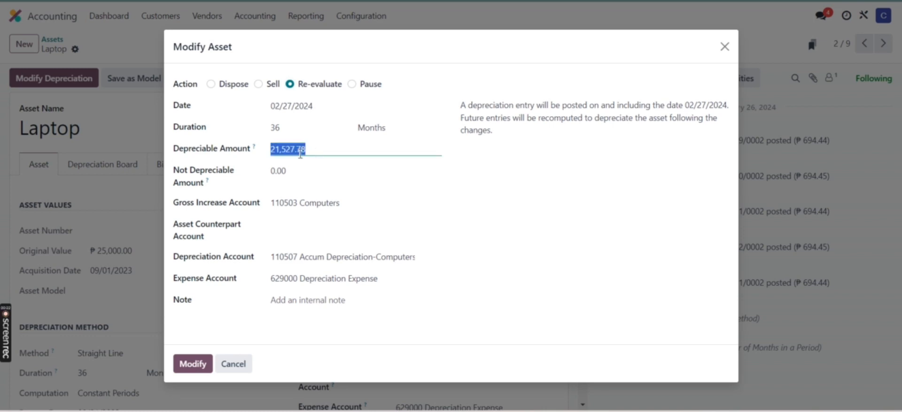
{"action": "left_click", "coordinate": [322, 154]}
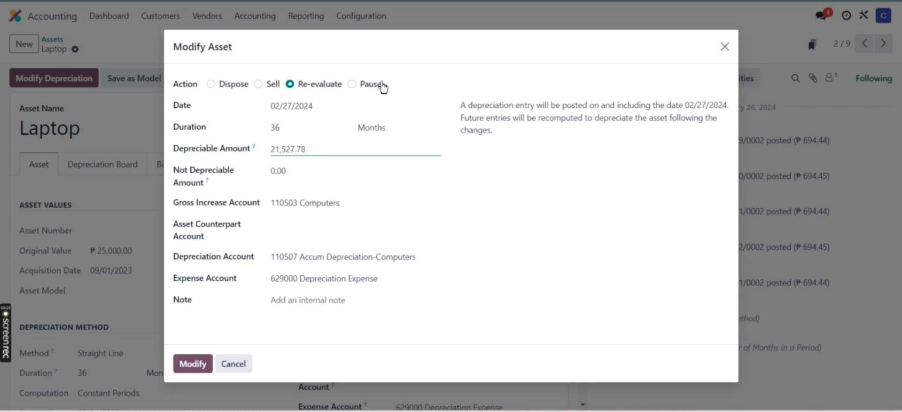
{"action": "left_click", "coordinate": [375, 84]}
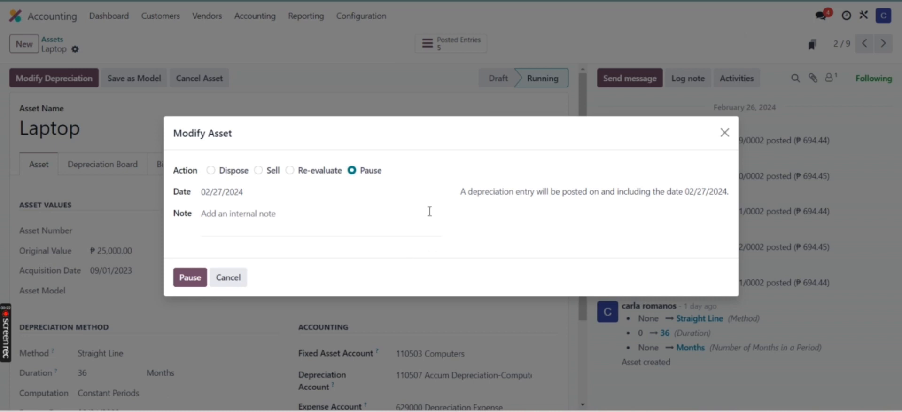
Dispose of the Laptop asset with the internal note "Not Working Anymore" and post the disposal journal entry.
{"action": "left_click", "coordinate": [230, 174]}
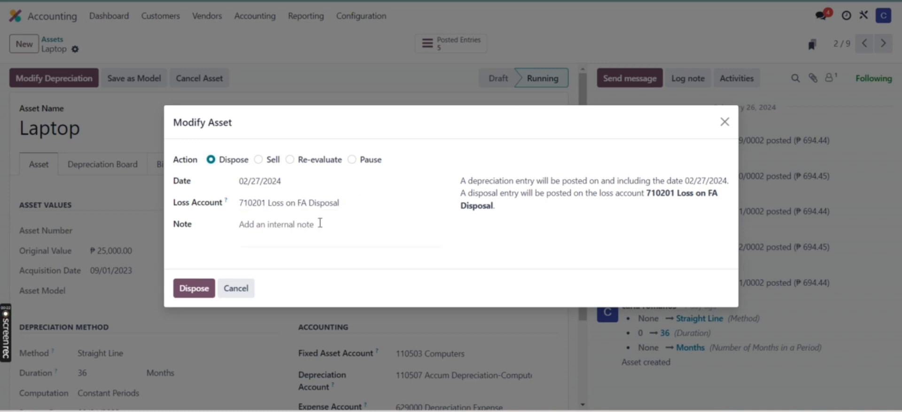
{"action": "left_click", "coordinate": [320, 223]}
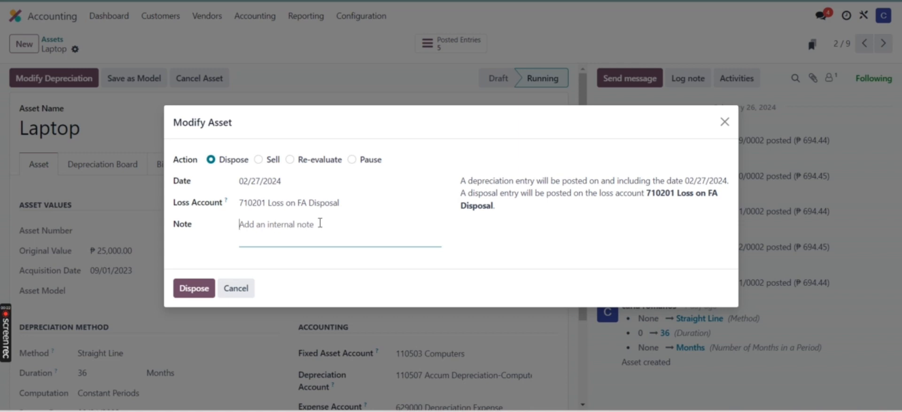
{"action": "key", "text": "Caps_Lock"}
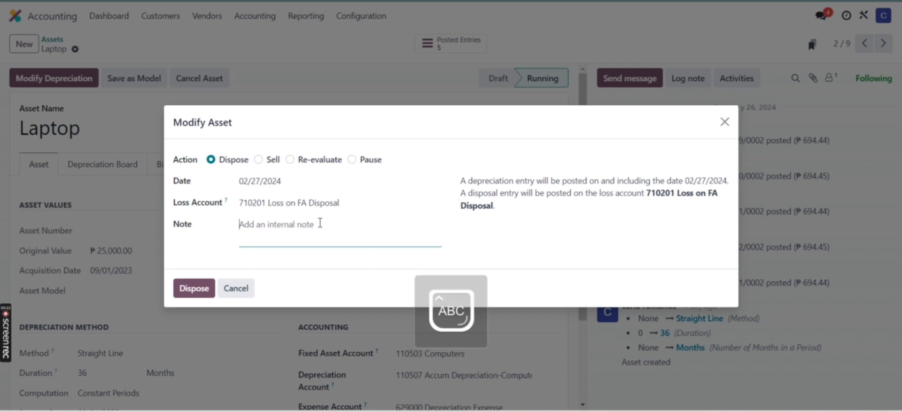
{"action": "type", "text": "No"}
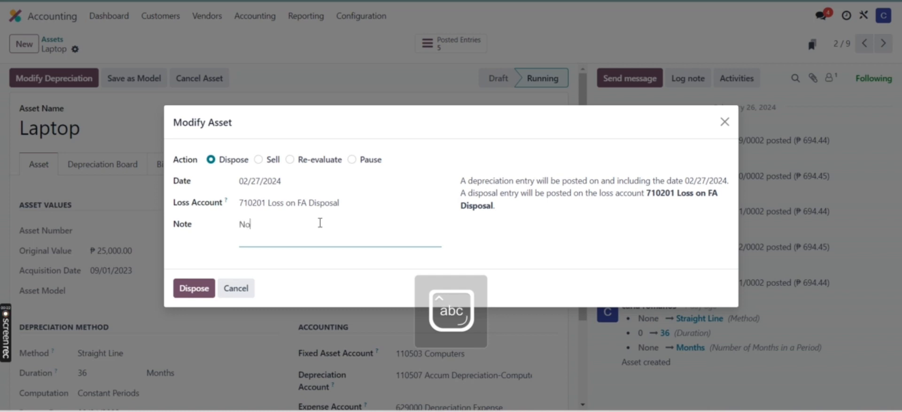
{"action": "type", "text": "t W"}
{"action": "key", "text": "Caps_Lock"}
{"action": "type", "text": "orking"}
{"action": "key", "text": "Caps_Lock"}
{"action": "type", "text": "A"}
{"action": "key", "text": "Caps_Lock"}
{"action": "type", "text": "nymore"}
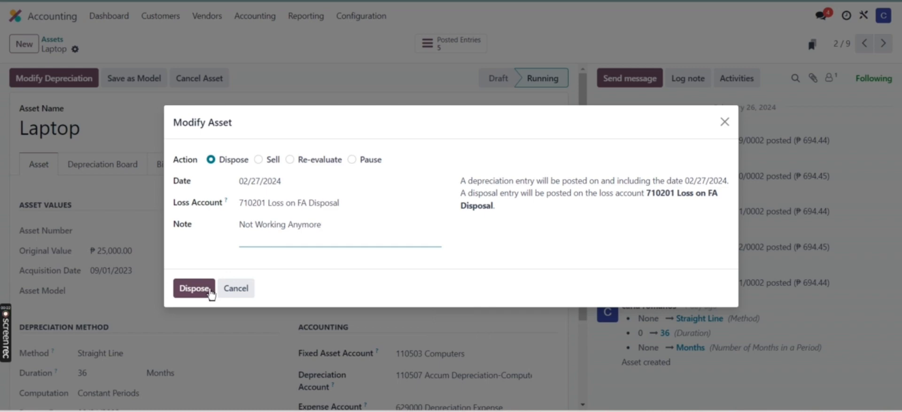
{"action": "left_click", "coordinate": [207, 289]}
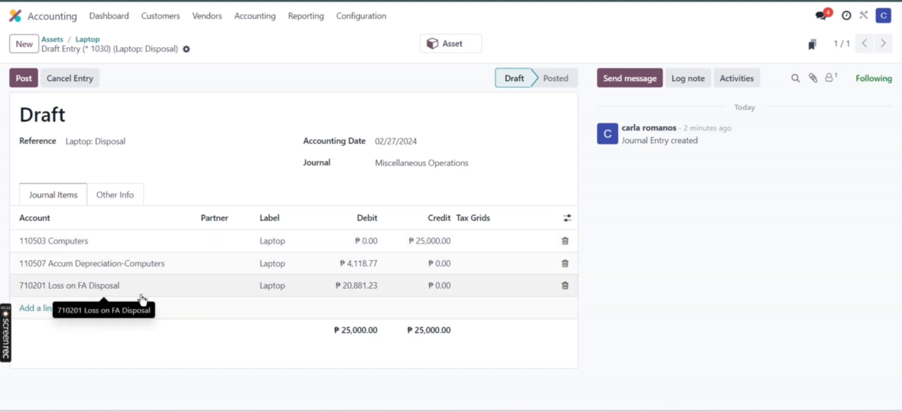
{"action": "left_click", "coordinate": [20, 84]}
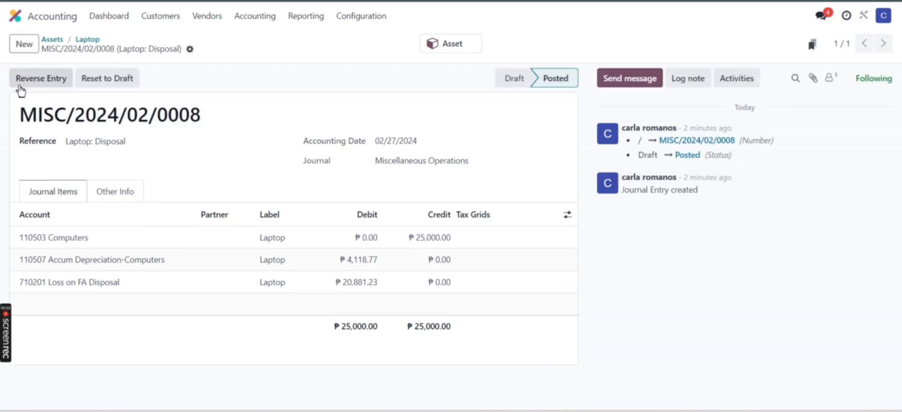
Open the asset linked to the disposal entry and review its Depreciation Board and logged messages.
{"action": "left_click", "coordinate": [458, 51]}
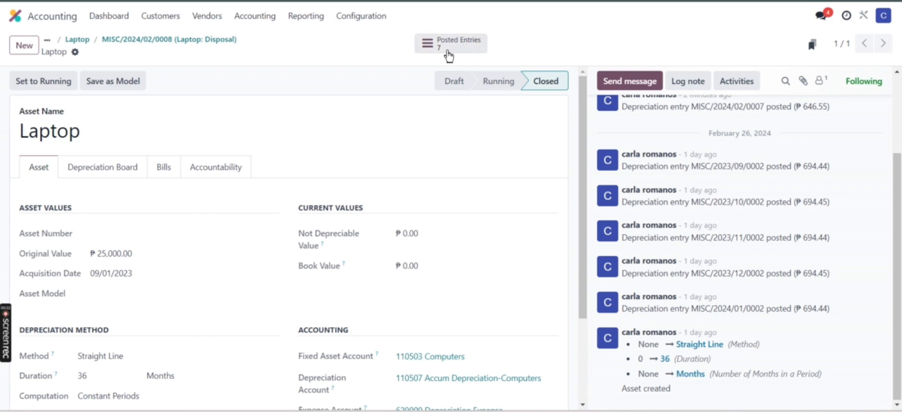
{"action": "left_click", "coordinate": [115, 176]}
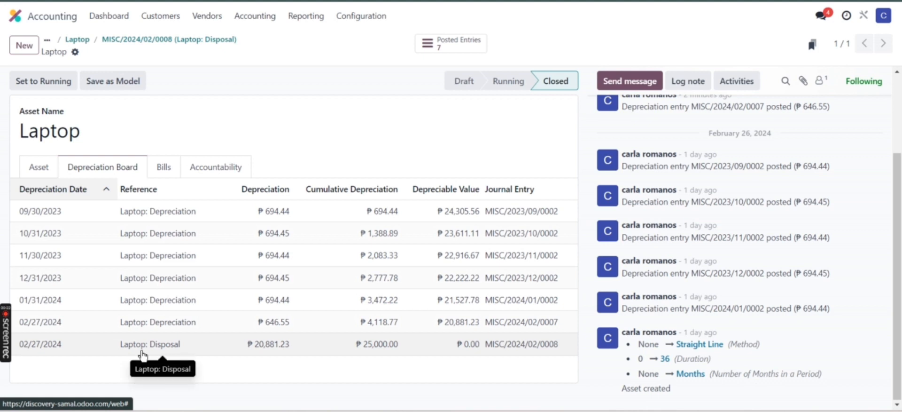
{"action": "scroll", "coordinate": [740, 244], "scroll_direction": "up", "scroll_amount": 3}
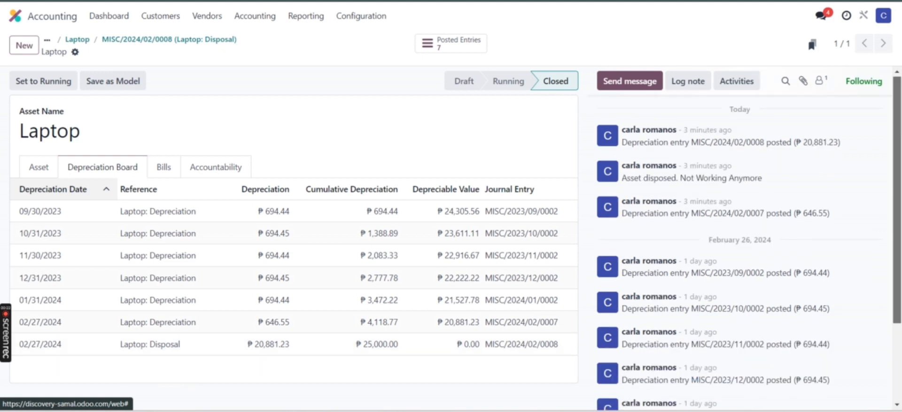
{"action": "scroll", "coordinate": [740, 244], "scroll_direction": "down", "scroll_amount": 3}
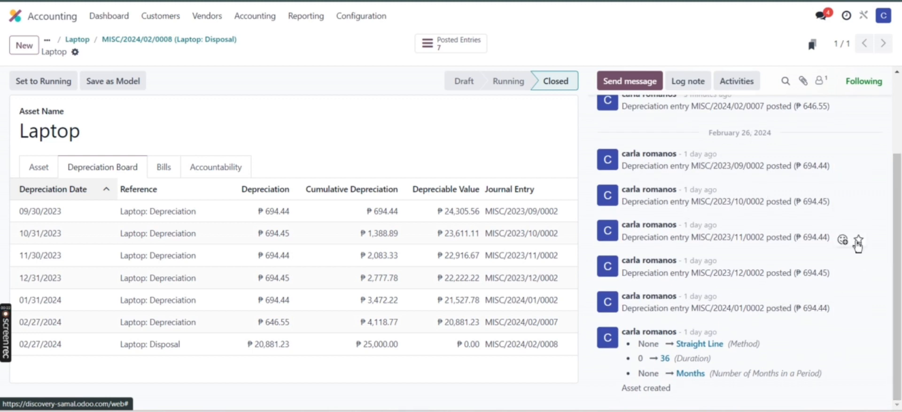
{"action": "scroll", "coordinate": [895, 140], "scroll_direction": "up", "scroll_amount": 3}
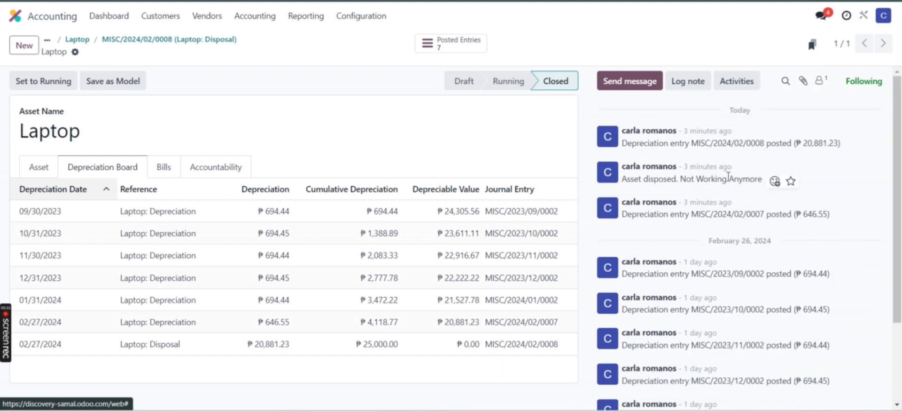
{"action": "scroll", "coordinate": [895, 211], "scroll_direction": "down", "scroll_amount": 3}
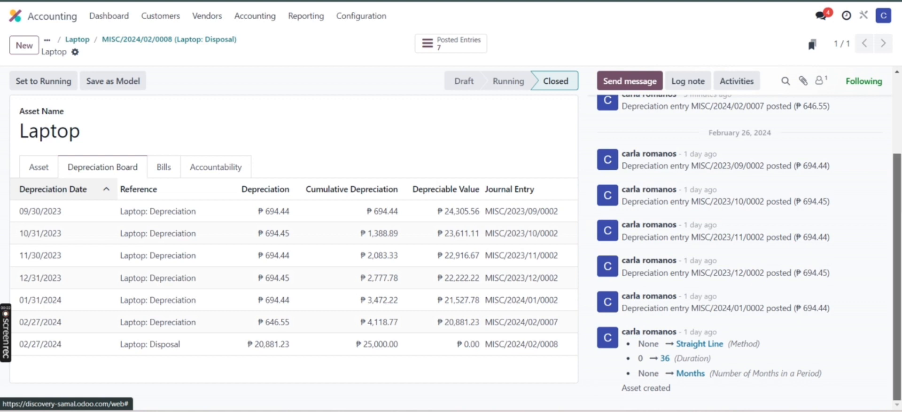
{"action": "scroll", "coordinate": [895, 203], "scroll_direction": "up", "scroll_amount": 1}
{"action": "scroll", "coordinate": [895, 203], "scroll_direction": "up", "scroll_amount": 5}
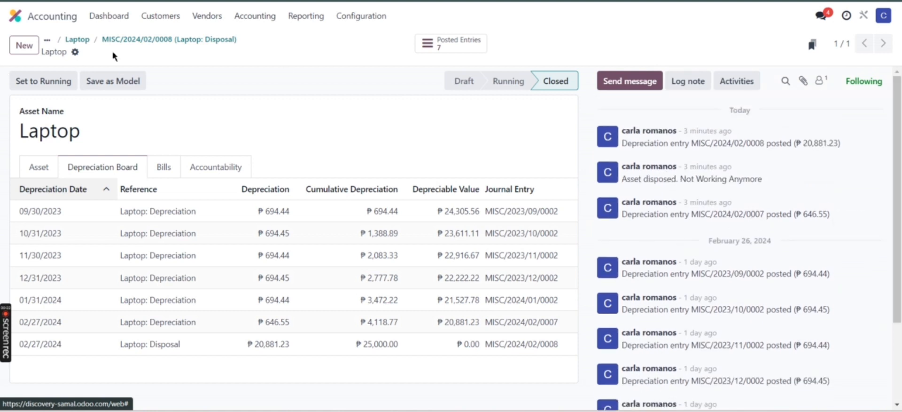
Return to the assets list, open the Chandelier asset and review its values and depreciation method.
{"action": "left_click", "coordinate": [81, 41]}
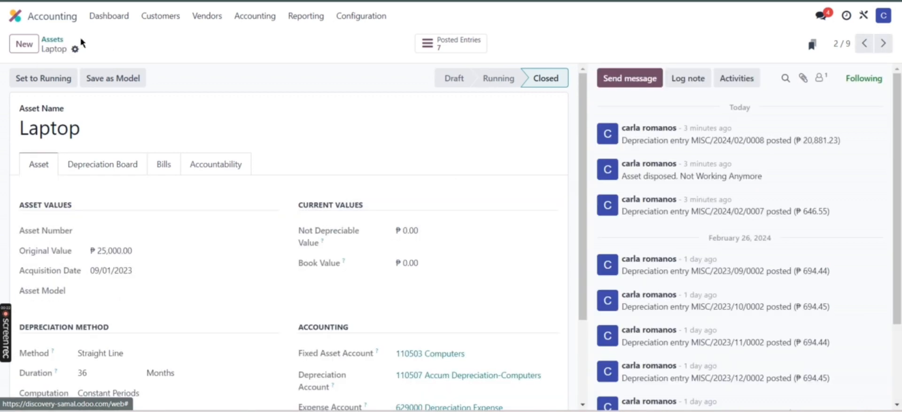
{"action": "left_click", "coordinate": [52, 40]}
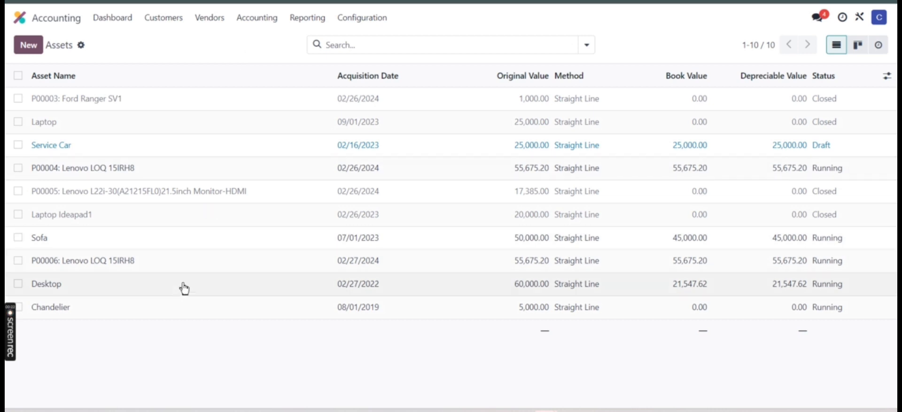
{"action": "left_click", "coordinate": [181, 314]}
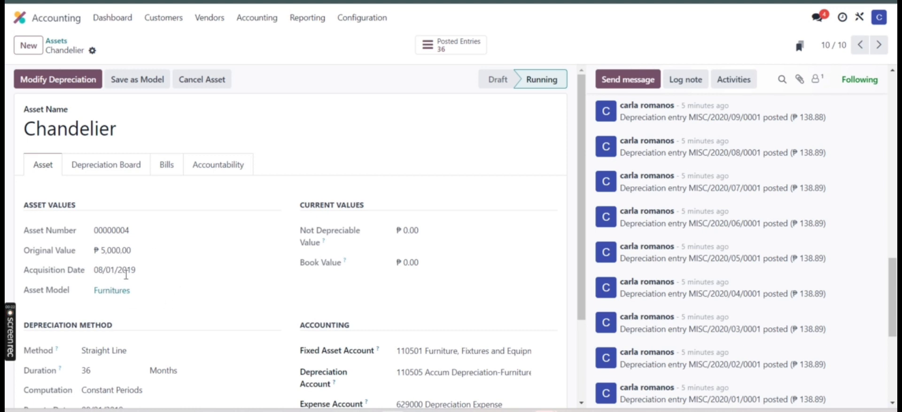
{"action": "scroll", "coordinate": [163, 280], "scroll_direction": "down", "scroll_amount": 1}
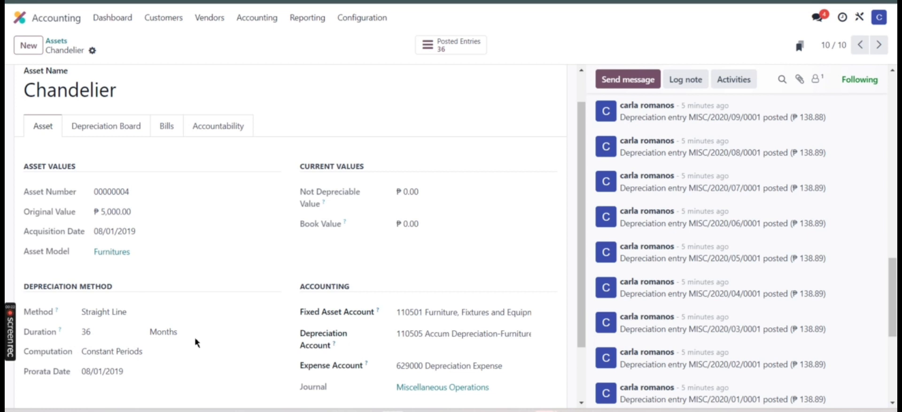
Review the Chandelier's Depreciation Board from the first to the last entry, and go back to its asset details.
{"action": "left_click", "coordinate": [118, 132]}
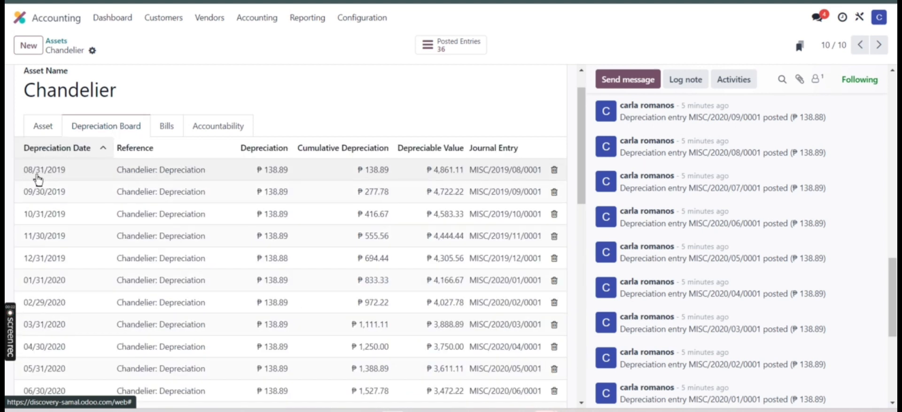
{"action": "scroll", "coordinate": [66, 182], "scroll_direction": "down", "scroll_amount": 10}
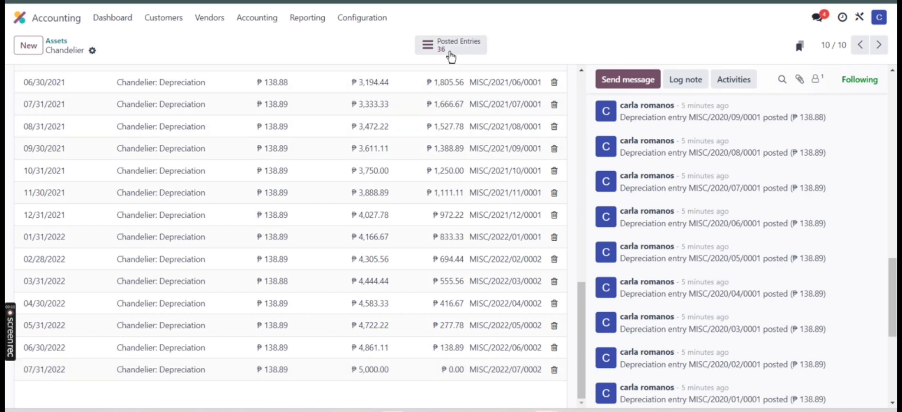
{"action": "scroll", "coordinate": [294, 361], "scroll_direction": "up", "scroll_amount": 10}
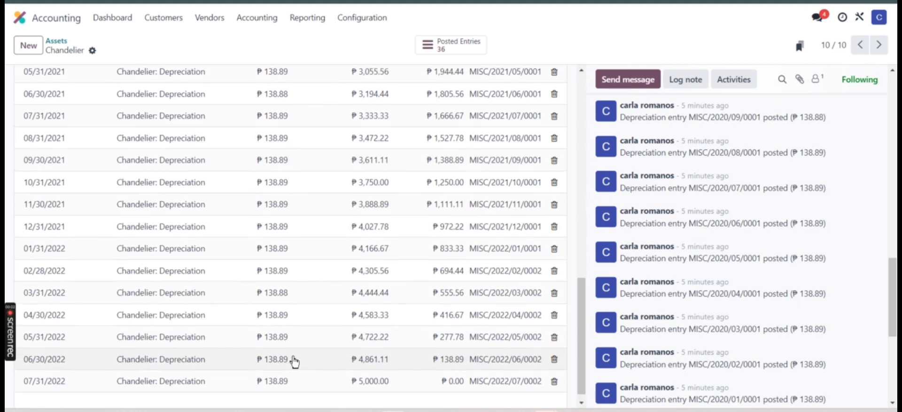
{"action": "scroll", "coordinate": [295, 361], "scroll_direction": "up", "scroll_amount": 2}
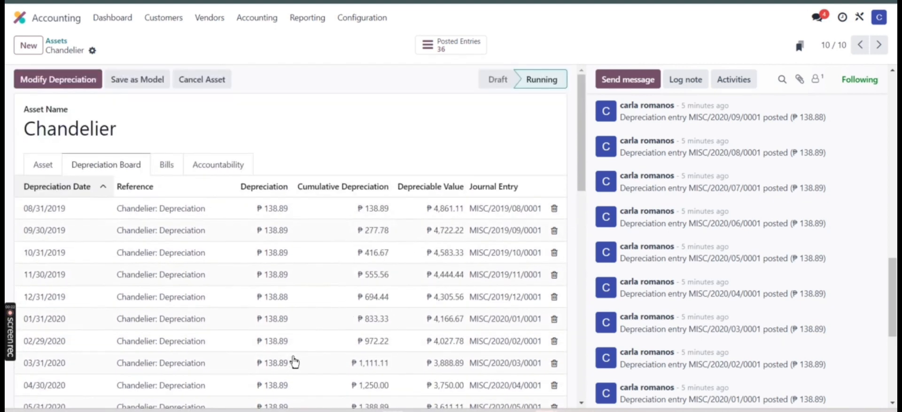
{"action": "left_click", "coordinate": [45, 164]}
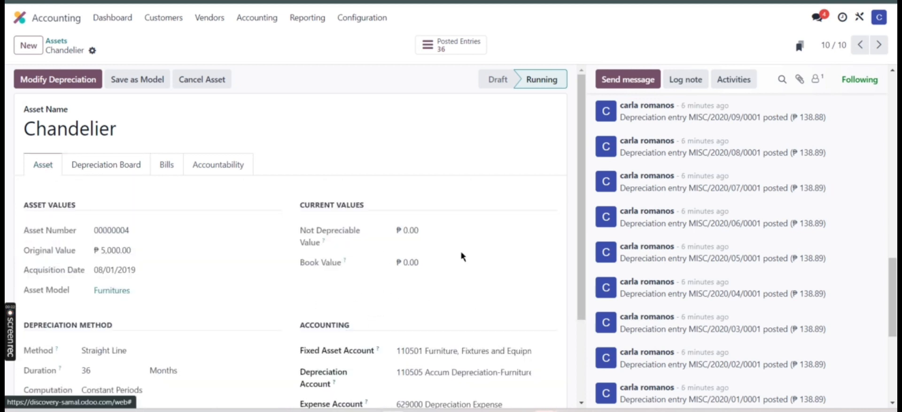
Return from the Chandelier asset to the assets list and go to the main apps screen.
{"action": "mouse_move", "coordinate": [344, 261]}
{"action": "left_click", "coordinate": [57, 42]}
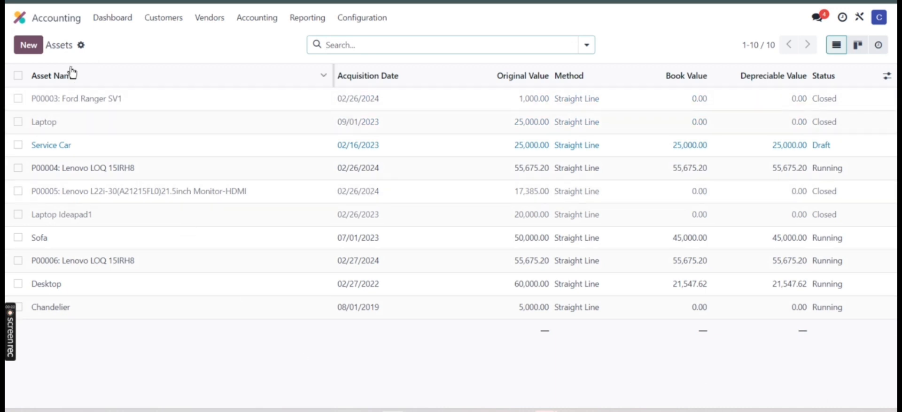
{"action": "left_click", "coordinate": [23, 26]}
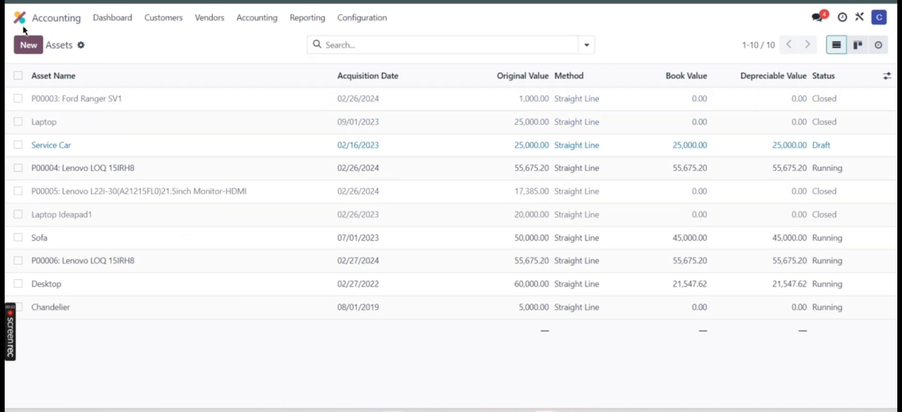
{"action": "left_click", "coordinate": [21, 21]}
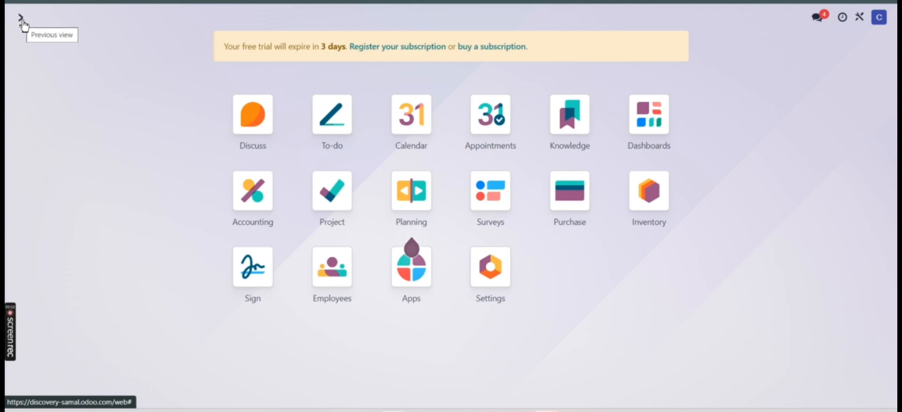